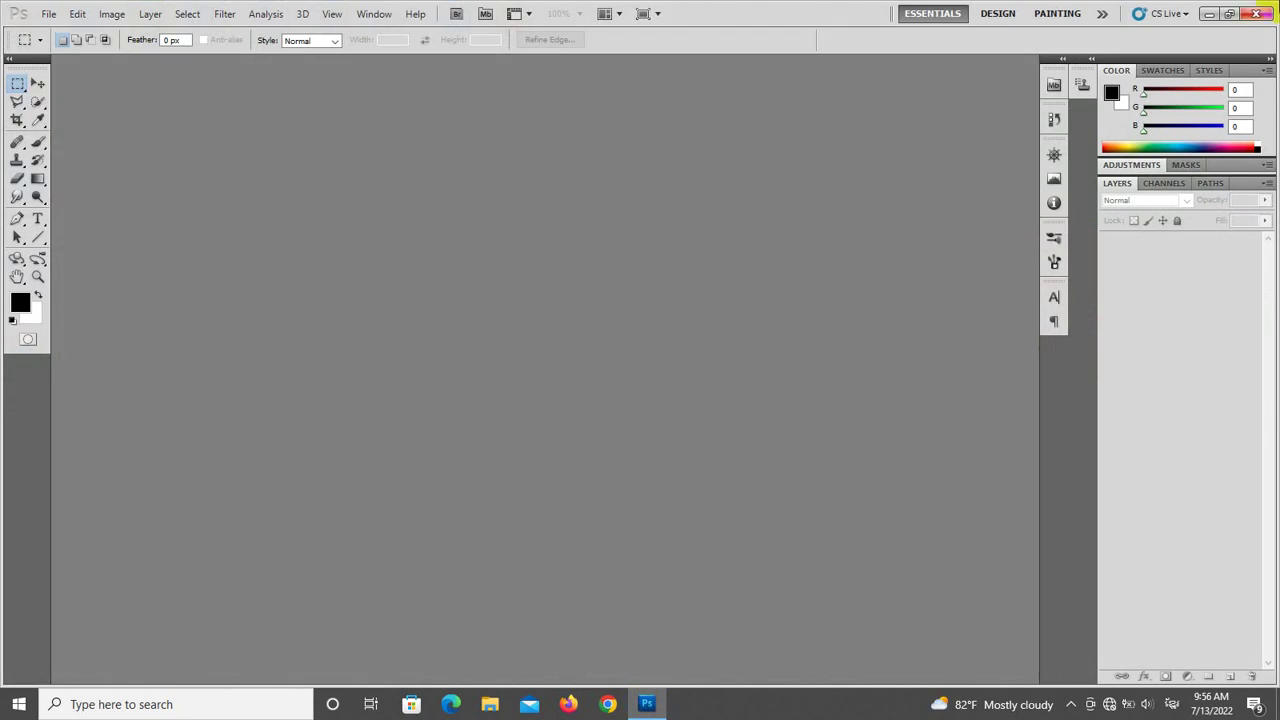
Close Photoshop, refresh the desktop and reopen Photoshop CS5 through the shortcut's Open command
{"action": "left_click", "coordinate": [1262, 14]}
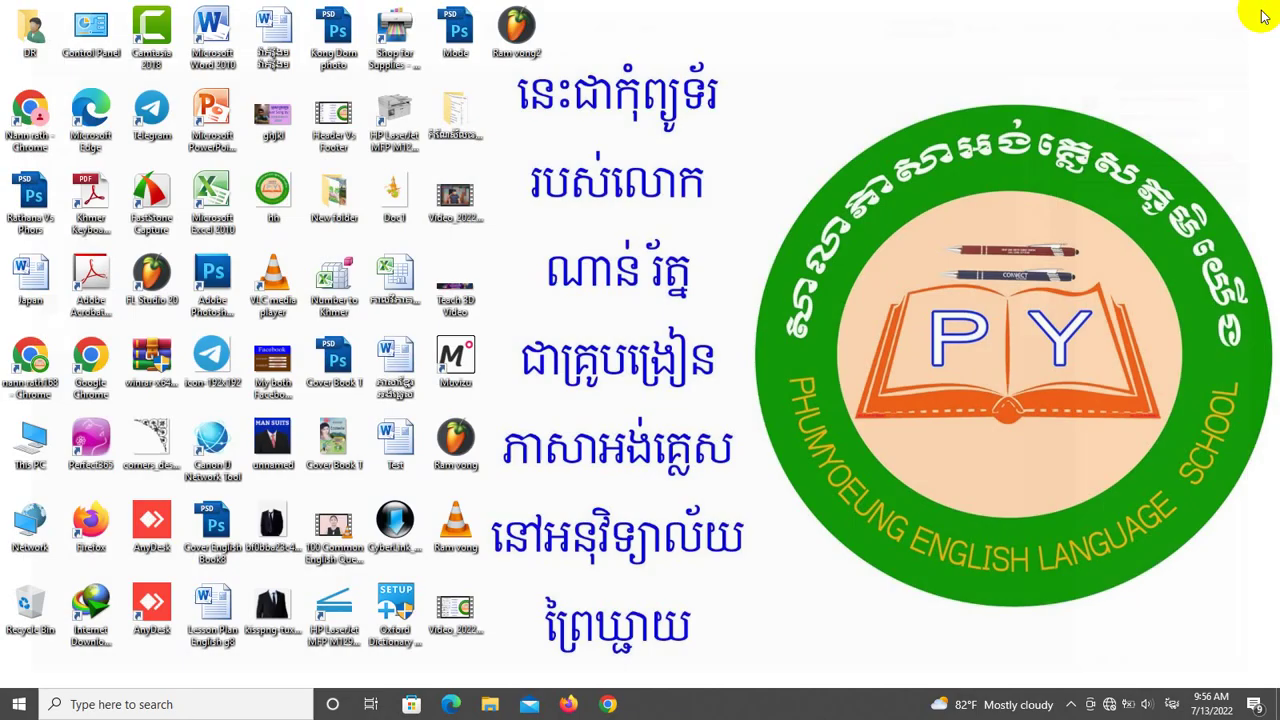
{"action": "right_click", "coordinate": [611, 12]}
{"action": "left_click", "coordinate": [662, 49]}
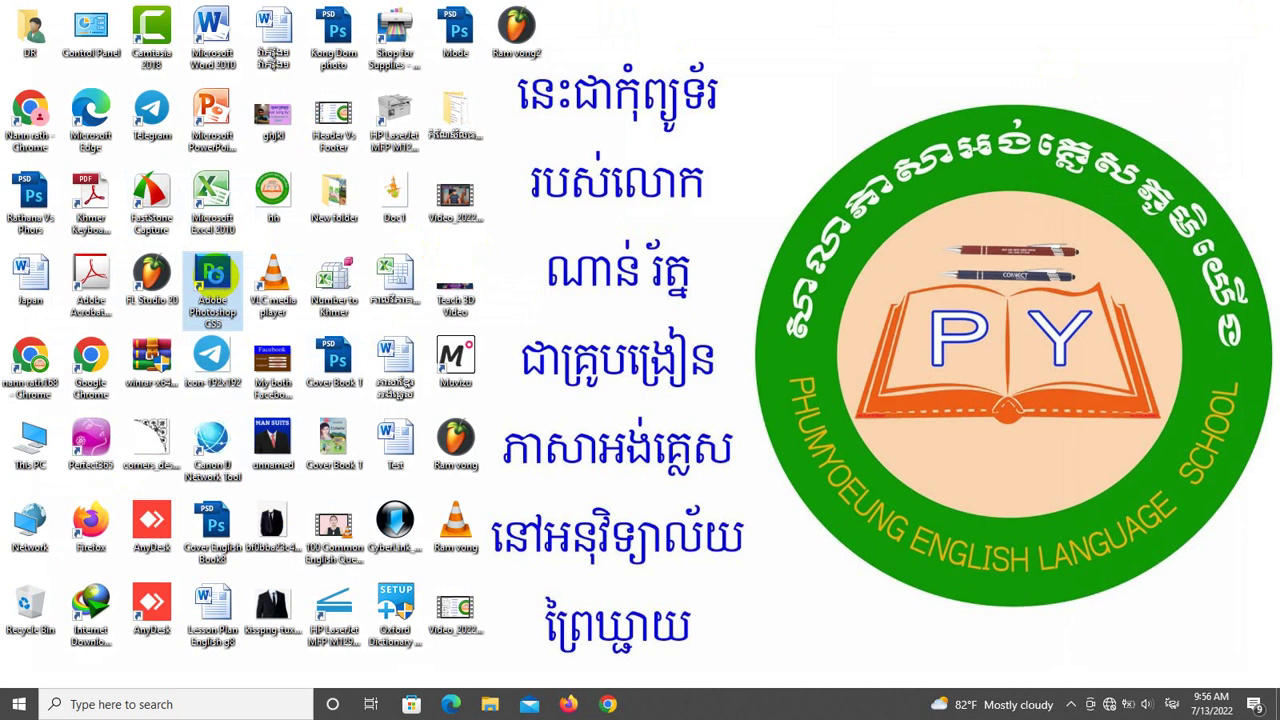
{"action": "right_click", "coordinate": [218, 282]}
{"action": "left_click", "coordinate": [237, 287]}
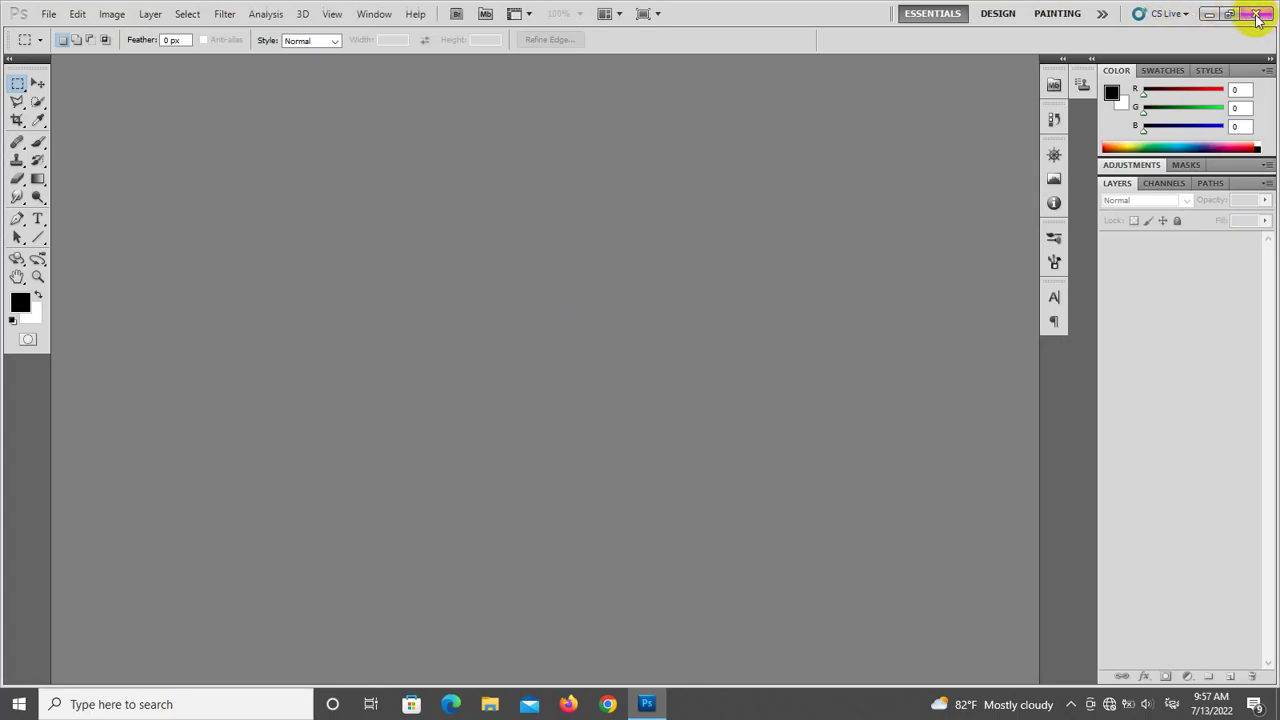
Quit the empty Photoshop session, refresh the desktop and launch Photoshop CS5 directly from its desktop shortcut
{"action": "left_click", "coordinate": [1258, 16]}
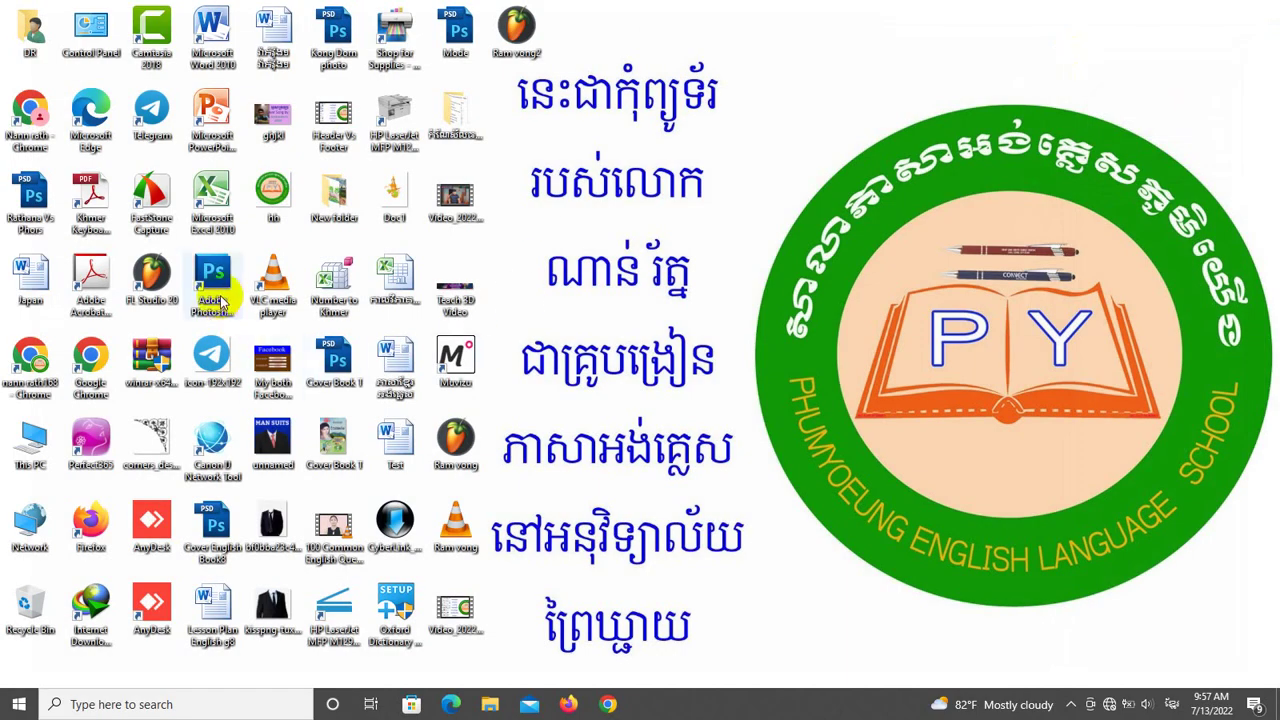
{"action": "right_click", "coordinate": [711, 56]}
{"action": "left_click", "coordinate": [754, 105]}
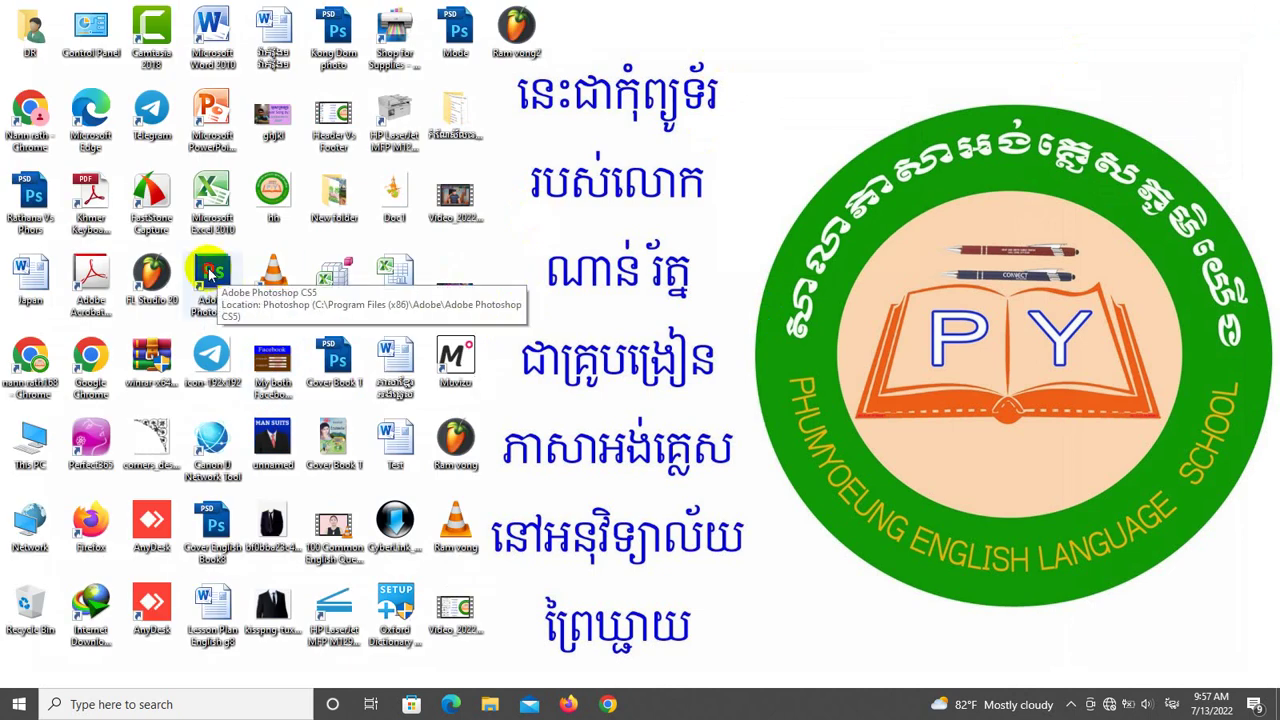
{"action": "left_click", "coordinate": [211, 276]}
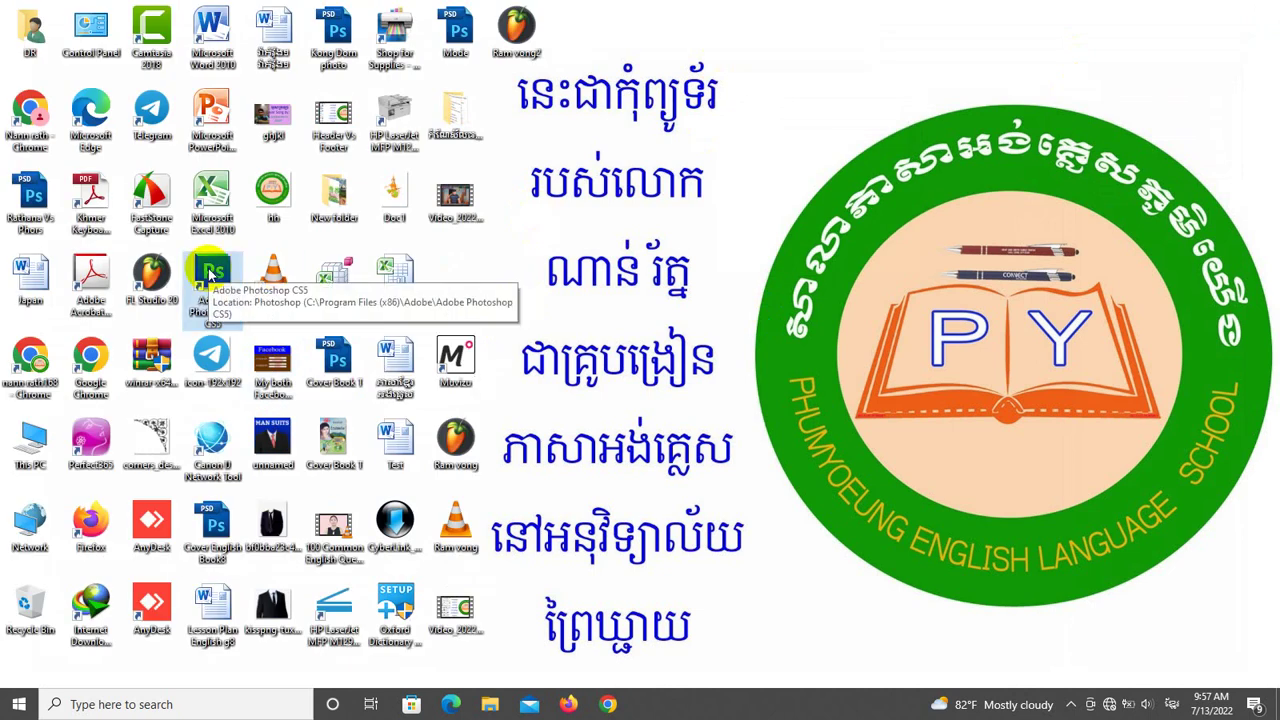
{"action": "double_click", "coordinate": [211, 276]}
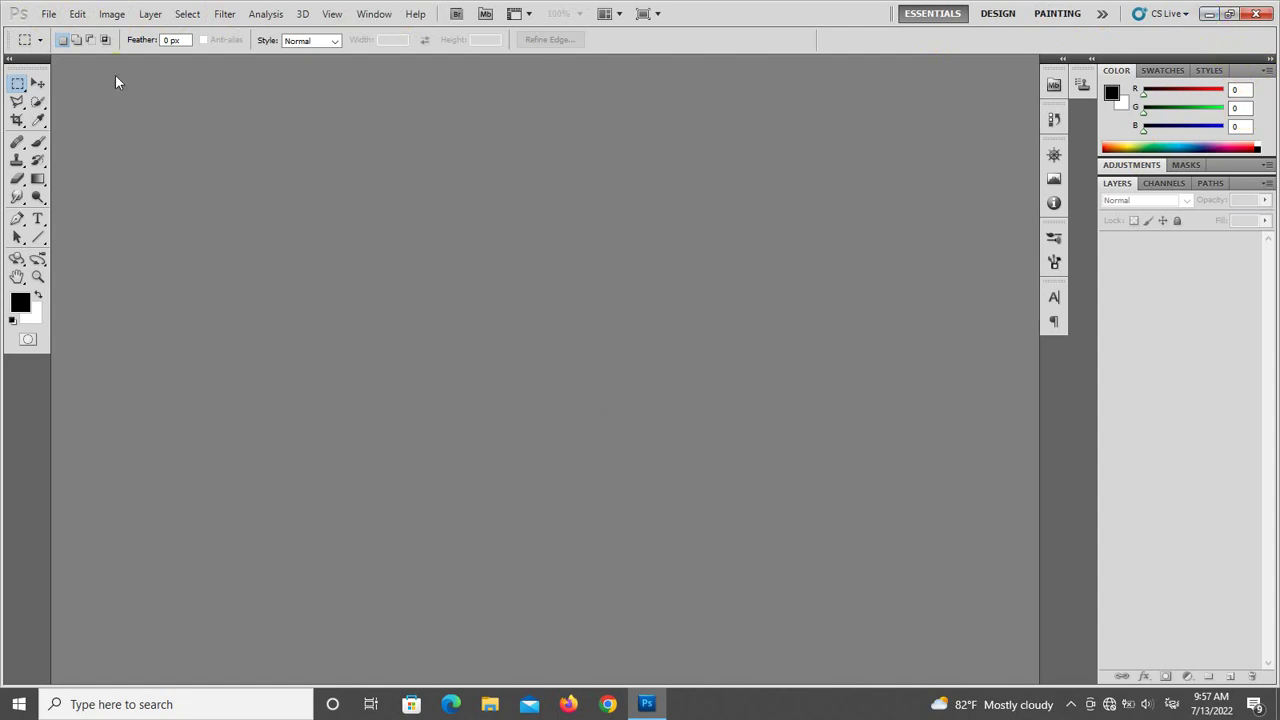
Open the Capture image from the រូប មនុស្ស folder inside Documents
{"action": "left_click", "coordinate": [48, 14]}
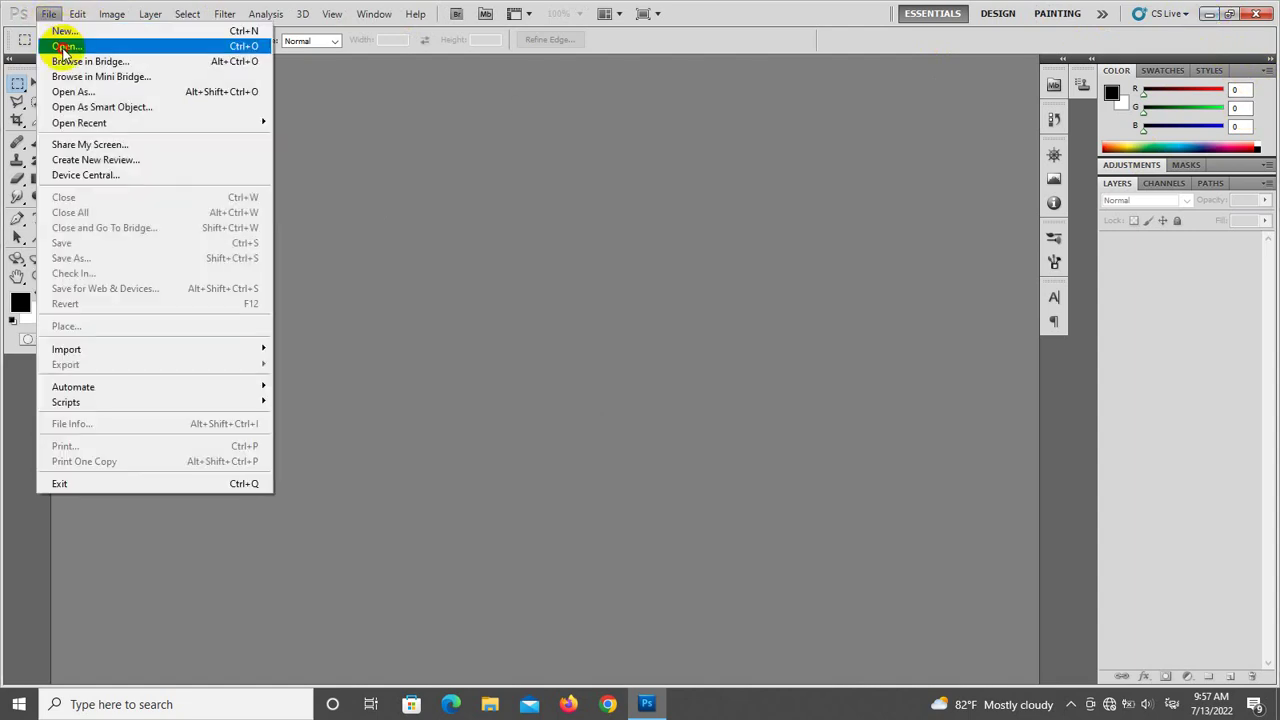
{"action": "left_click", "coordinate": [64, 46]}
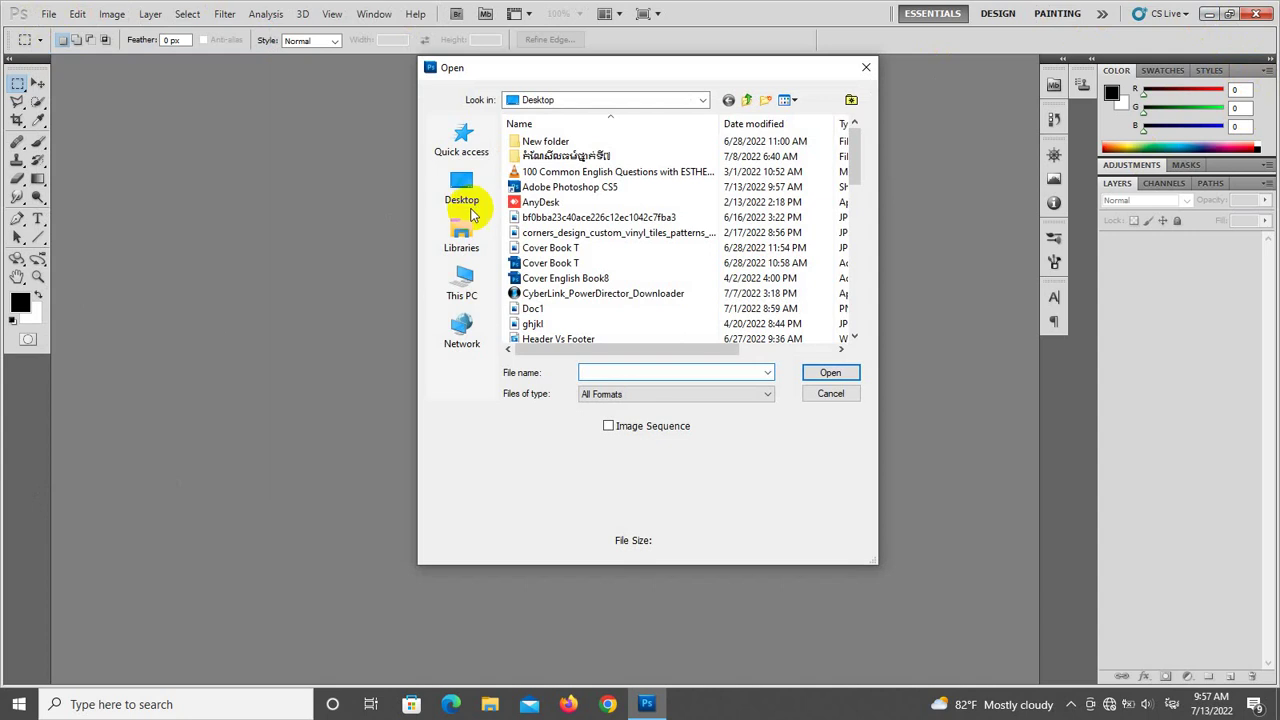
{"action": "left_click", "coordinate": [478, 294]}
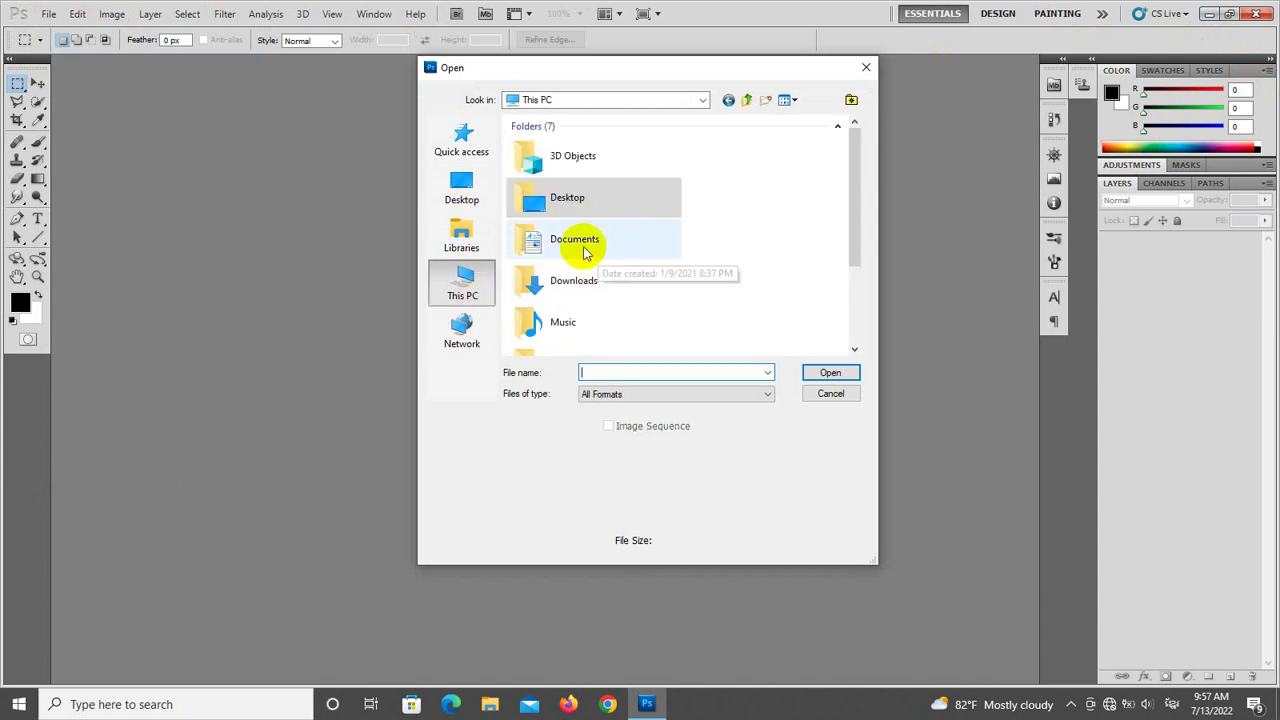
{"action": "double_click", "coordinate": [586, 250]}
{"action": "scroll", "coordinate": [553, 325], "scroll_direction": "down", "scroll_amount": 2}
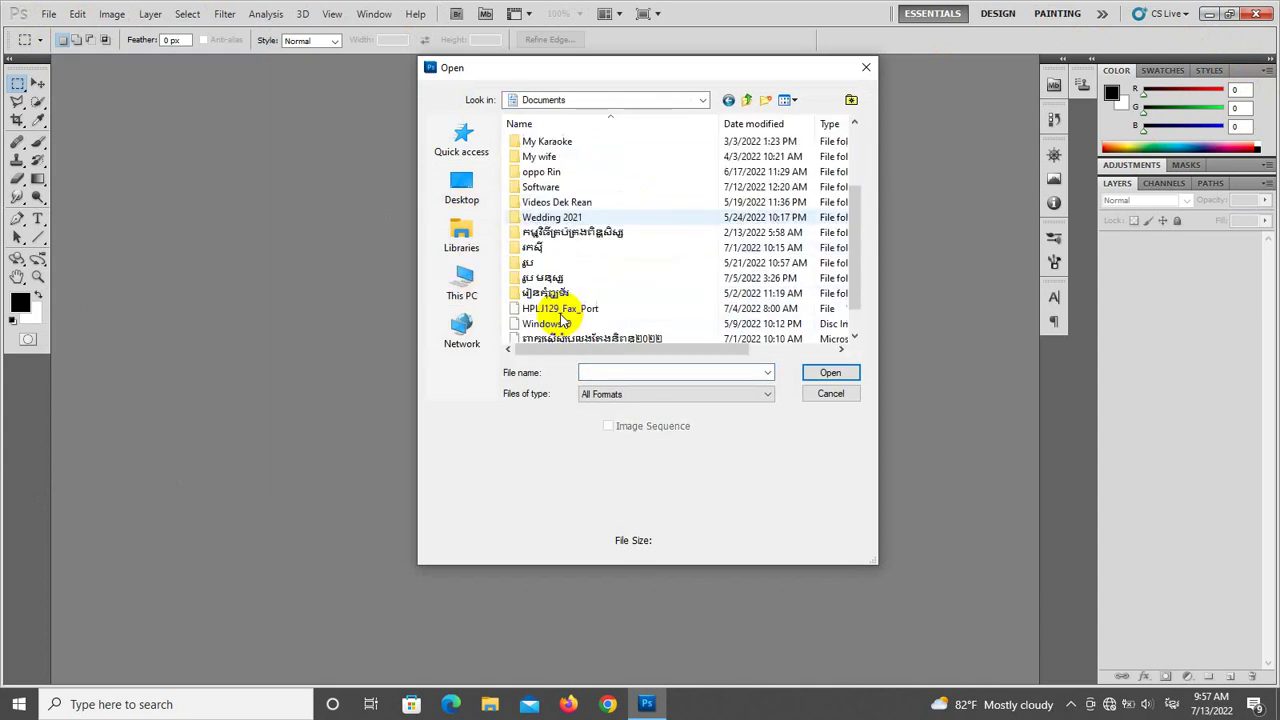
{"action": "double_click", "coordinate": [552, 277]}
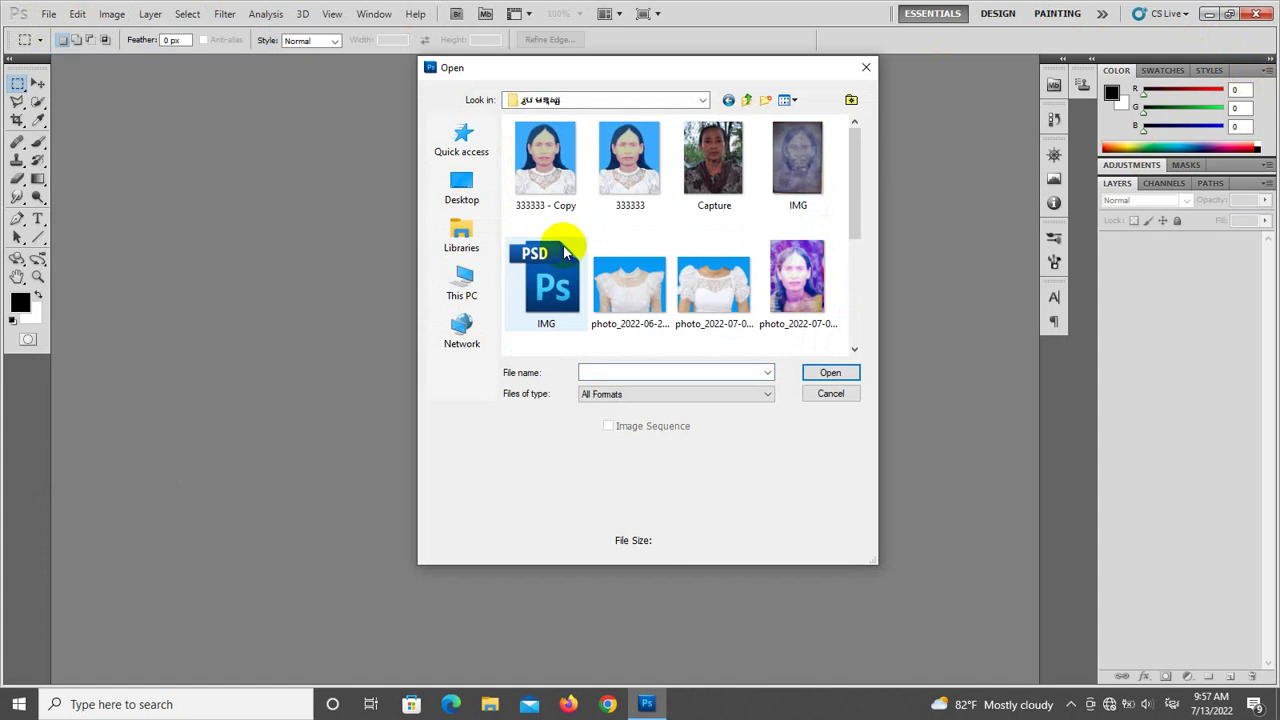
{"action": "double_click", "coordinate": [693, 177]}
{"action": "left_click", "coordinate": [539, 328]}
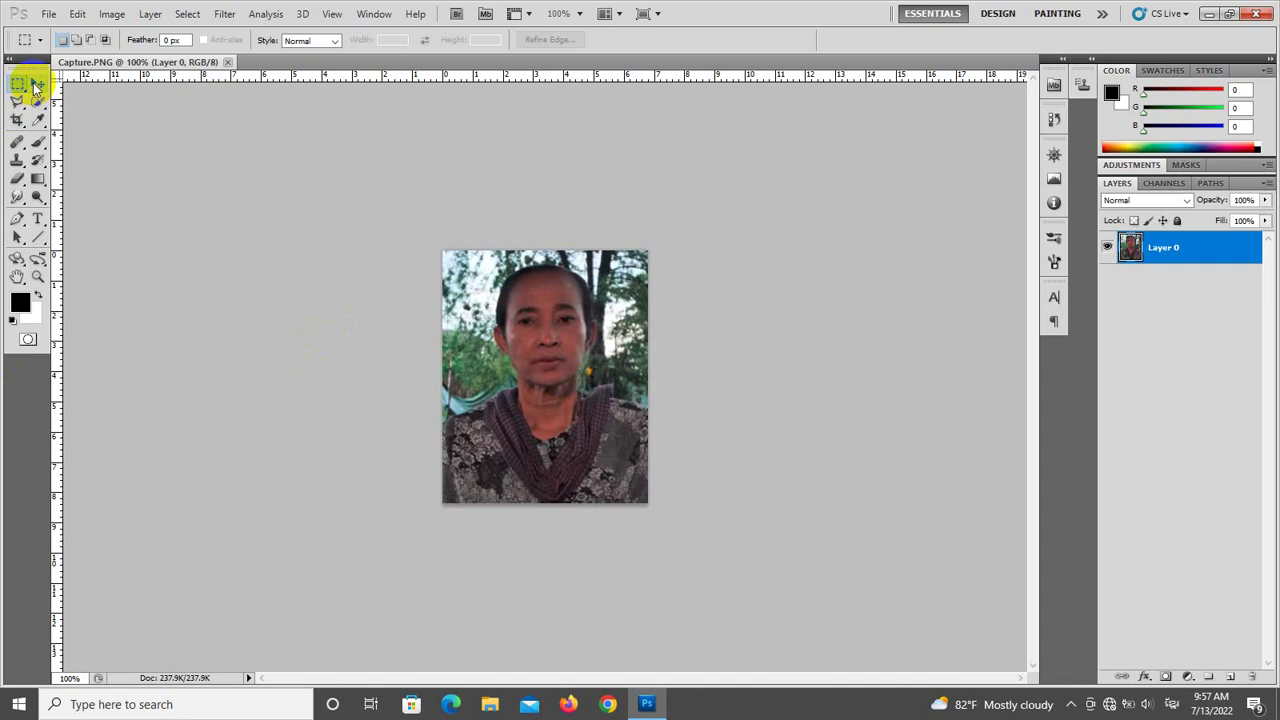
Close the Capture.PNG document and quit Photoshop
{"action": "left_click", "coordinate": [228, 62]}
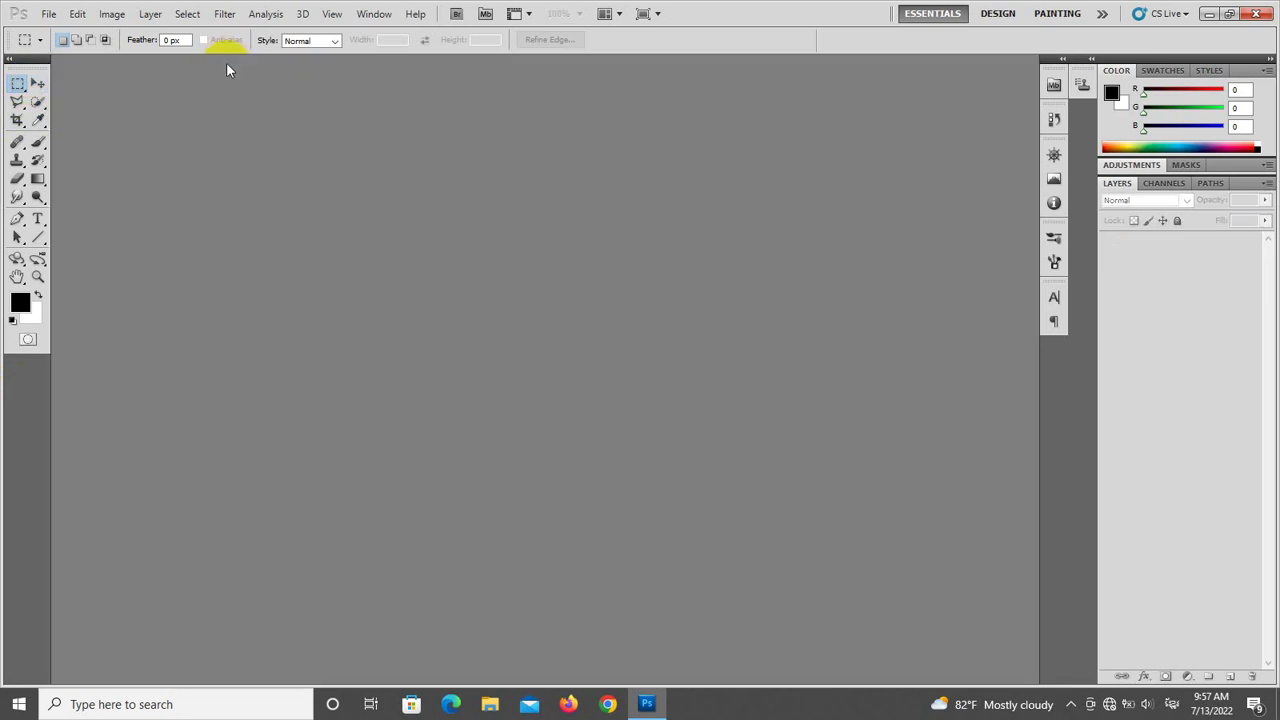
{"action": "left_click", "coordinate": [1257, 16]}
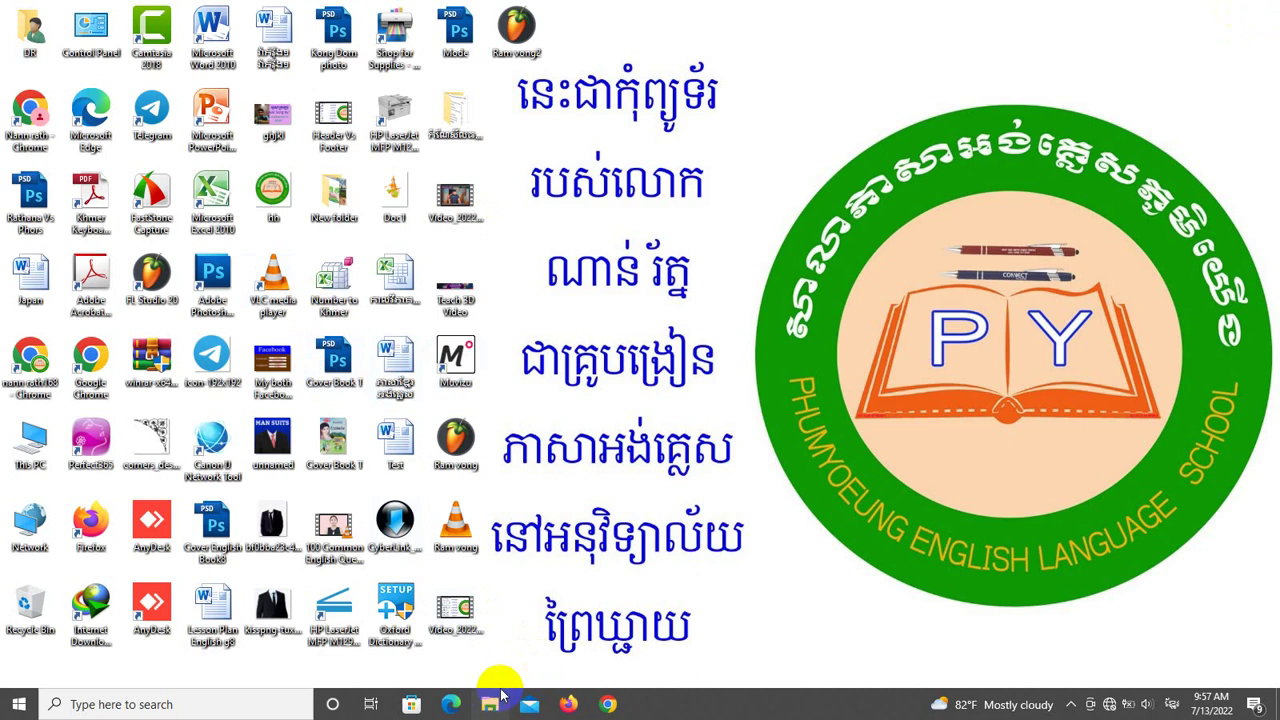
Browse File Explorer to the រូប មនុស្ស folder in Documents and shrink its window so the desktop shortcuts show
{"action": "key", "text": "super+e"}
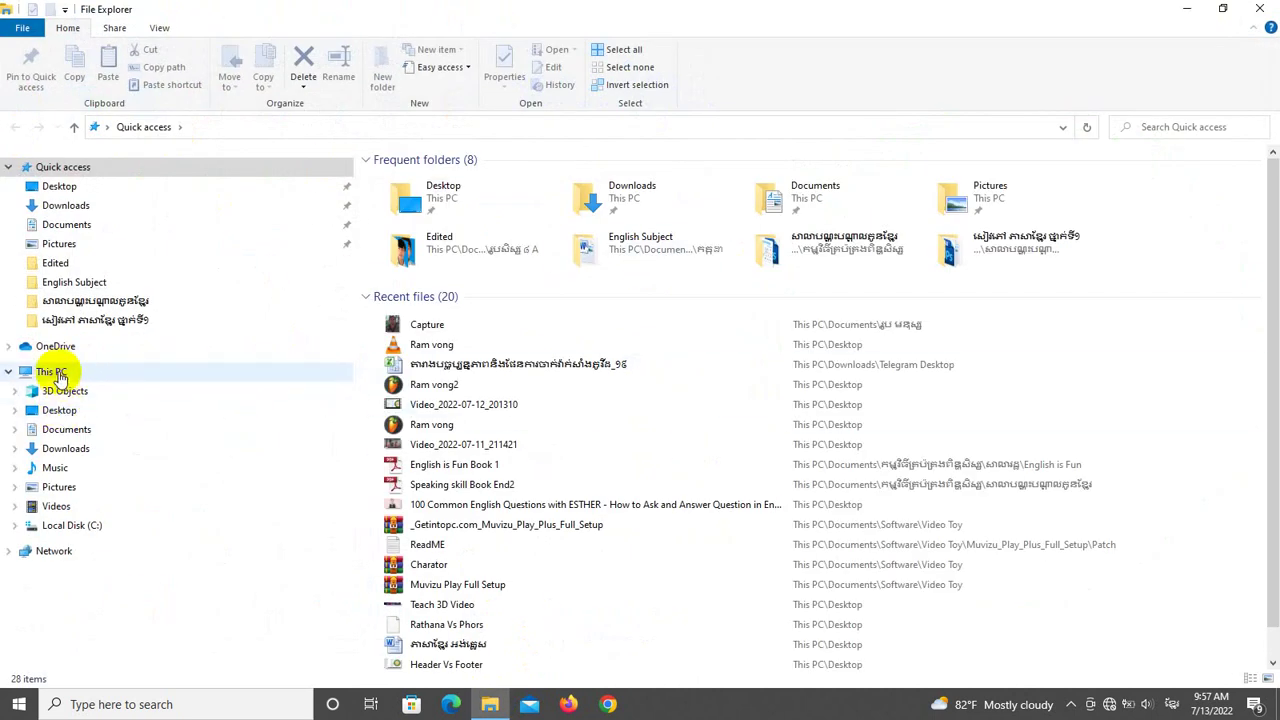
{"action": "left_click", "coordinate": [52, 372]}
{"action": "double_click", "coordinate": [838, 198]}
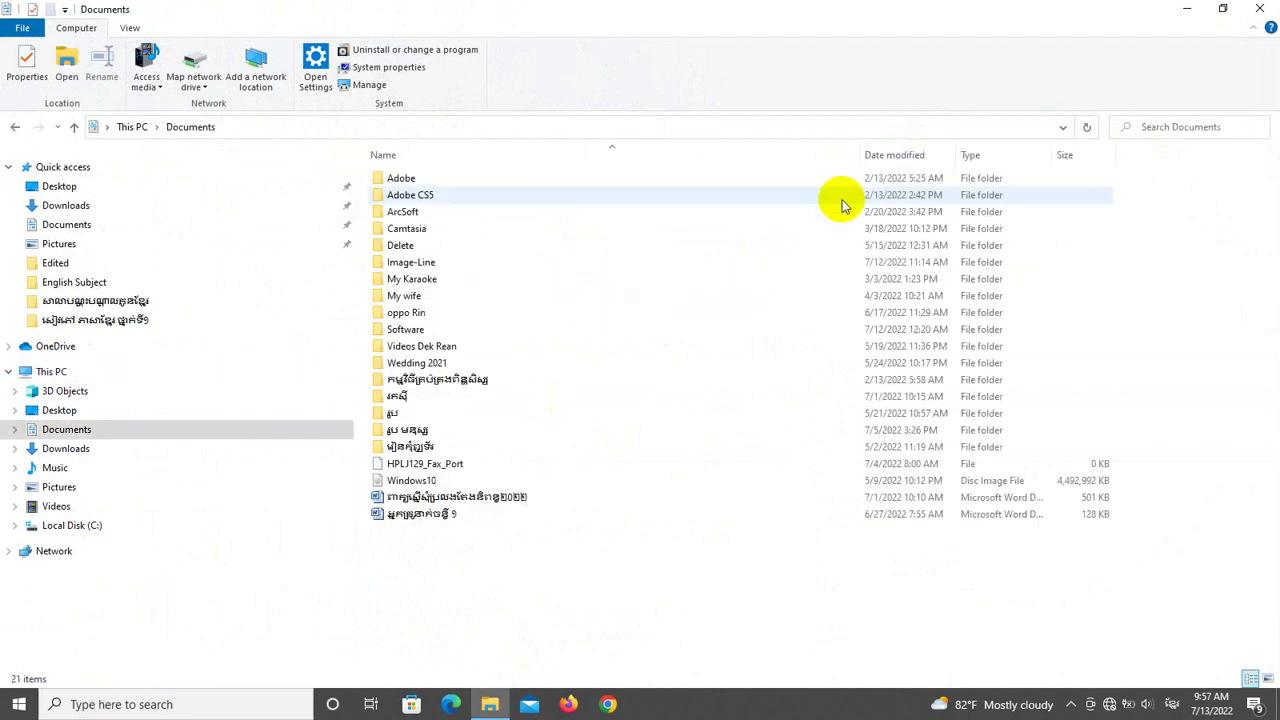
{"action": "double_click", "coordinate": [408, 430]}
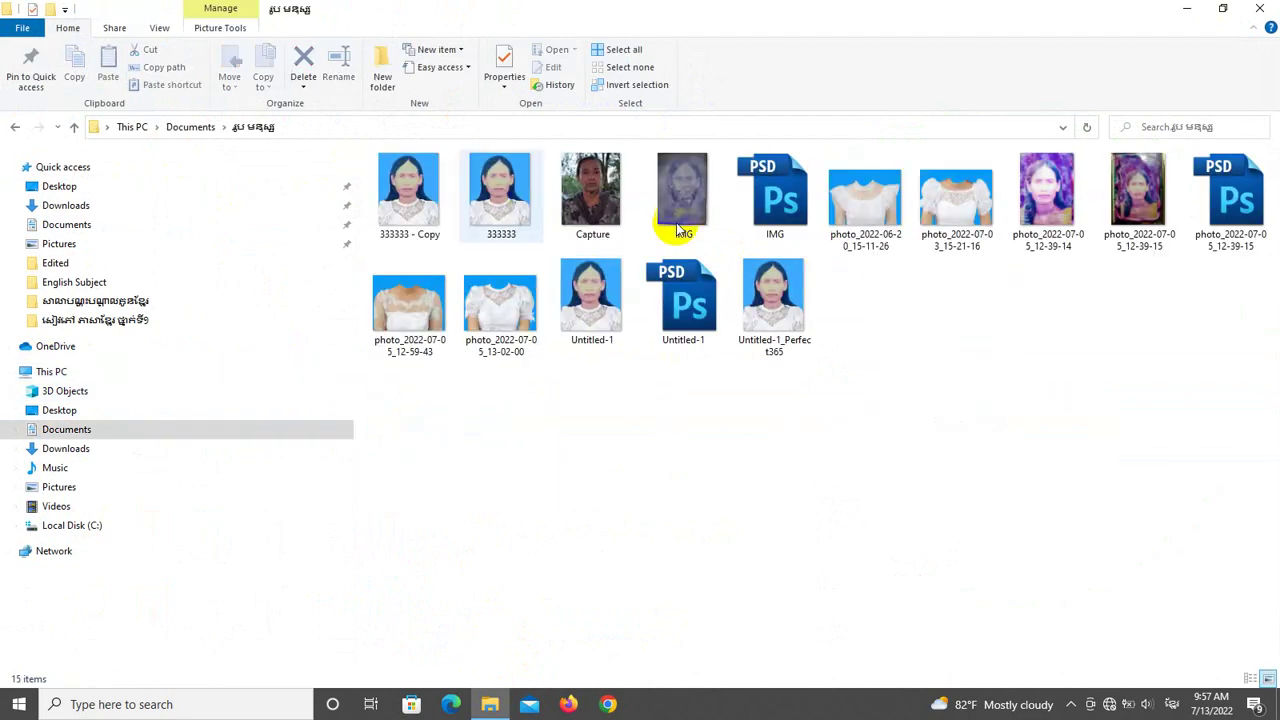
{"action": "left_click", "coordinate": [1222, 8]}
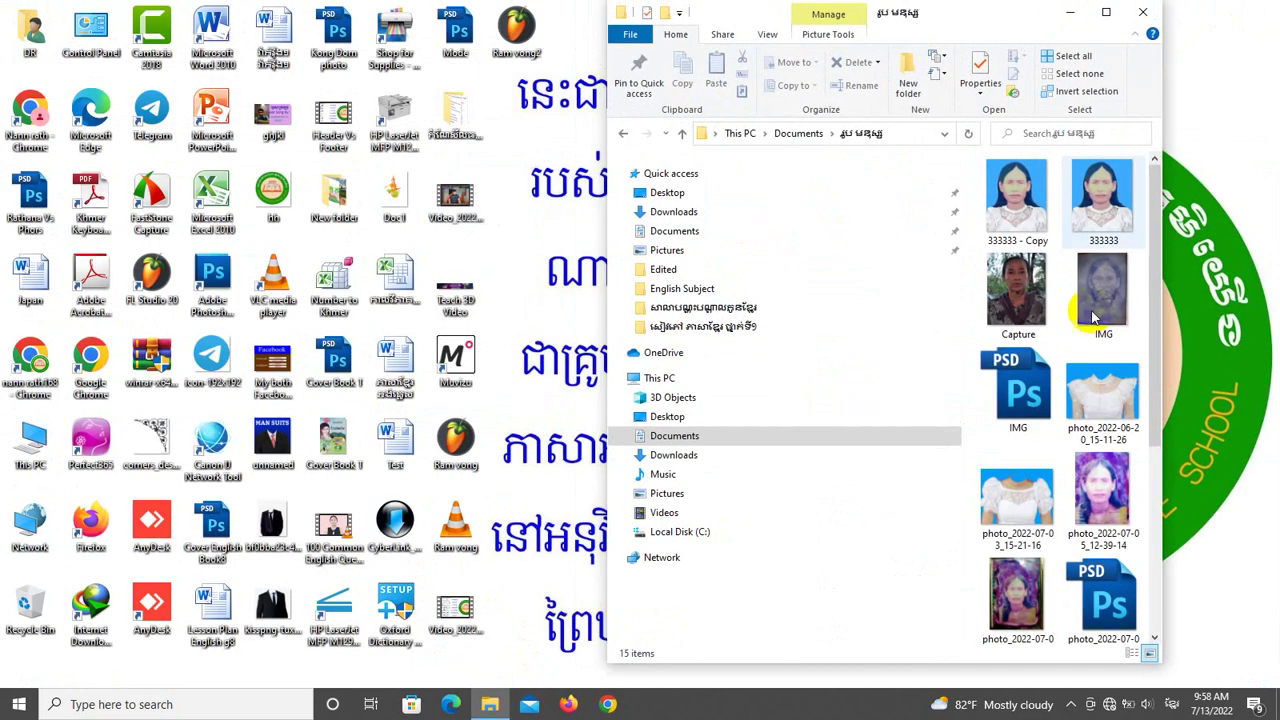
Open the Capture image from the folder by dropping it onto the Adobe Photoshop CS5 desktop shortcut
{"action": "left_click", "coordinate": [1012, 293]}
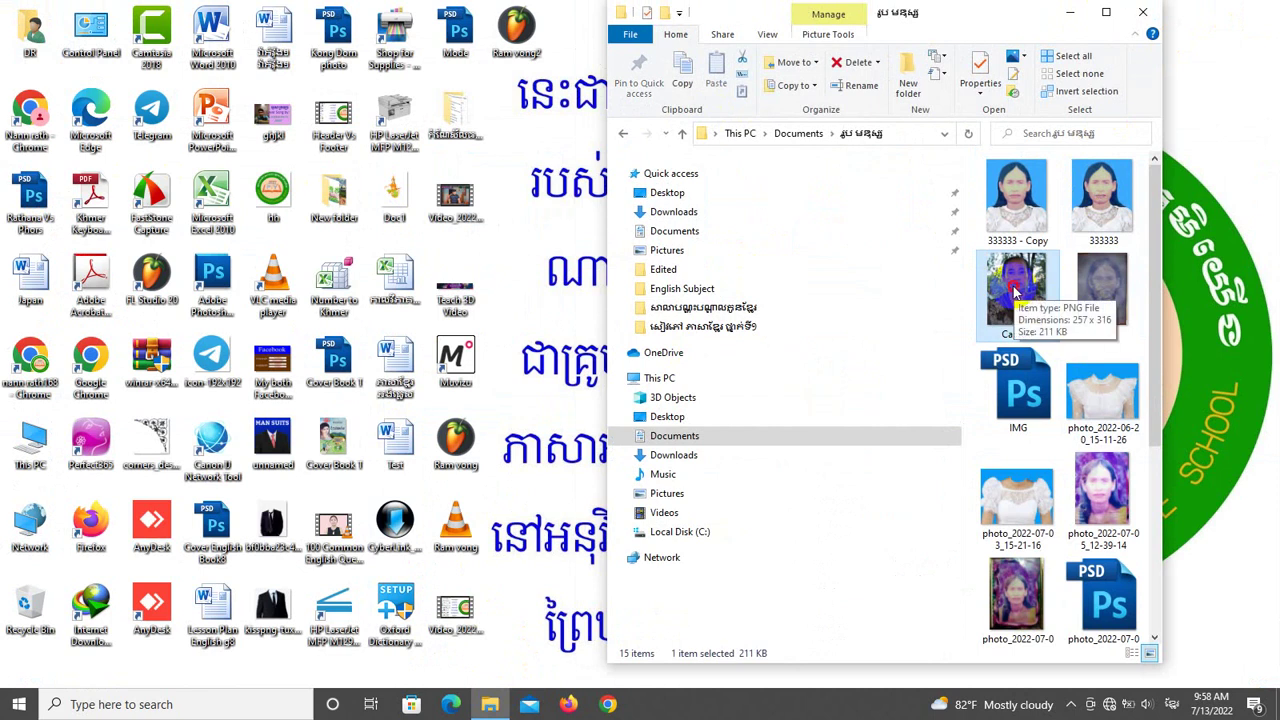
{"action": "left_click_drag", "start_coordinate": [1015, 293], "coordinate": [216, 300]}
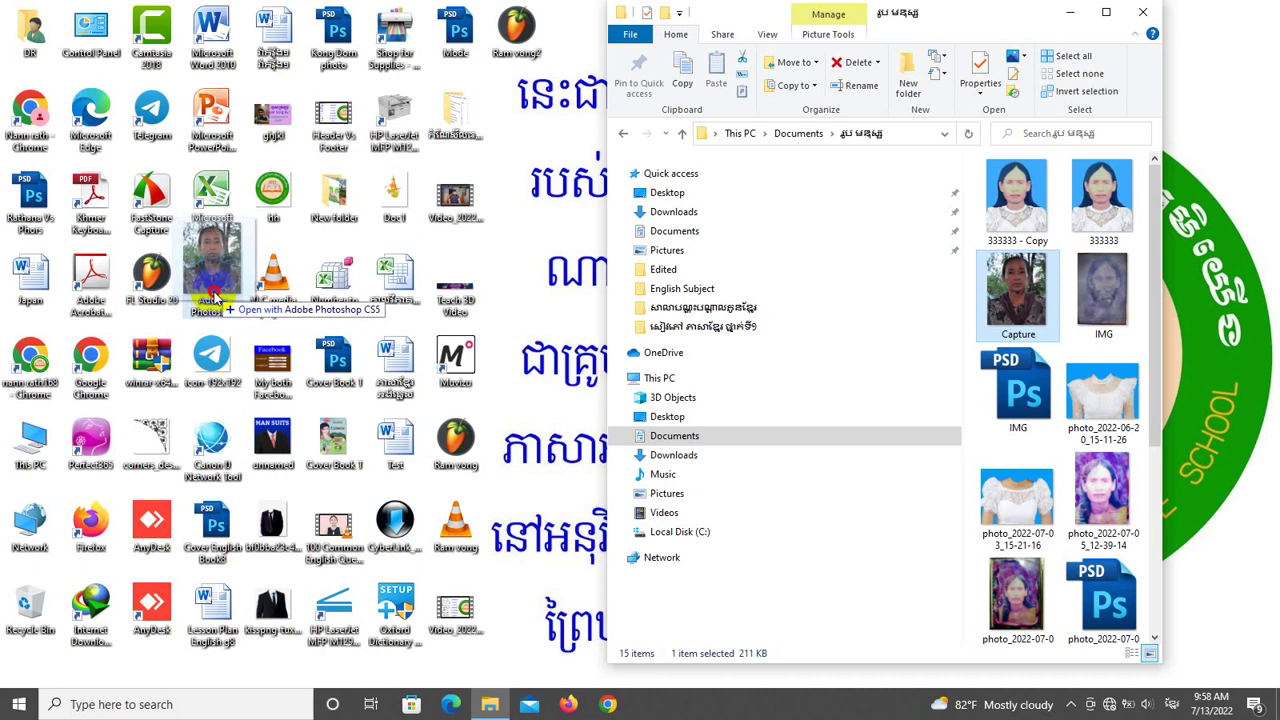
{"action": "mouse_move", "coordinate": [216, 300]}
{"action": "left_mouse_down"}
{"action": "mouse_move", "coordinate": [238, 236]}
{"action": "mouse_move", "coordinate": [213, 298]}
{"action": "left_mouse_up"}
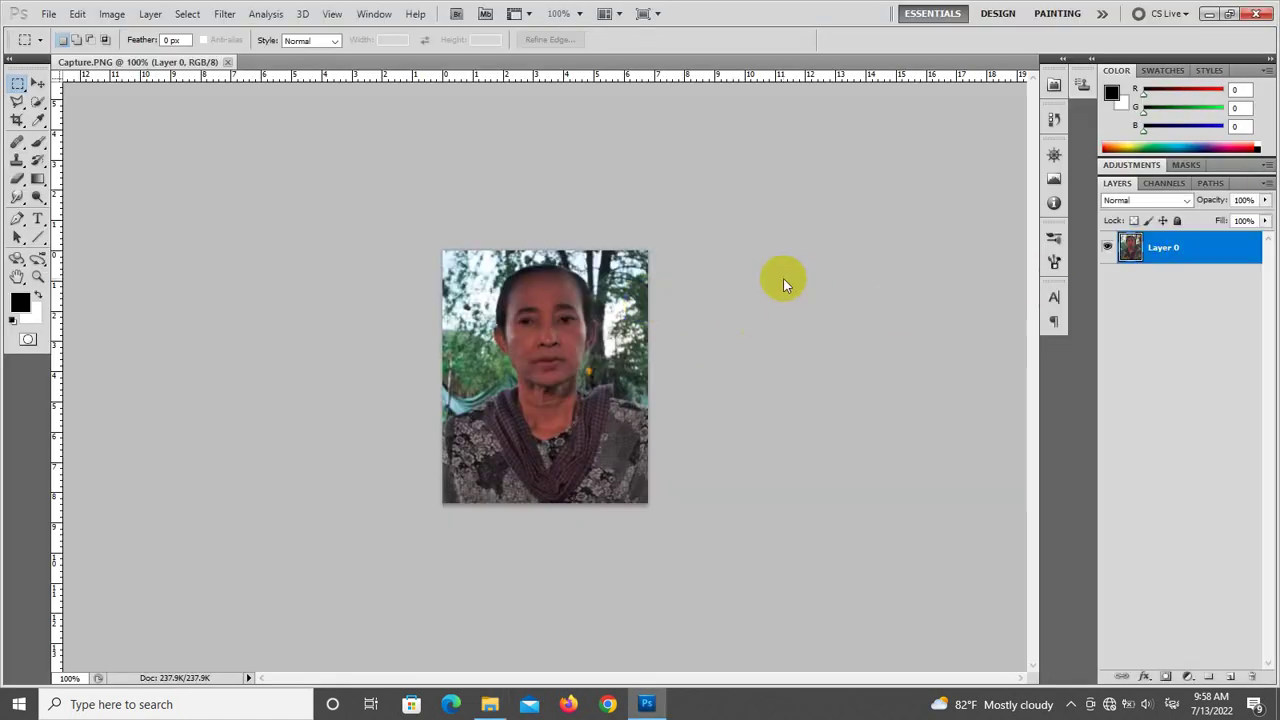
Start a Pen tool path at the photo's left edge and trace the top of the shoulder and scarf to the neck
{"action": "left_click", "coordinate": [37, 84]}
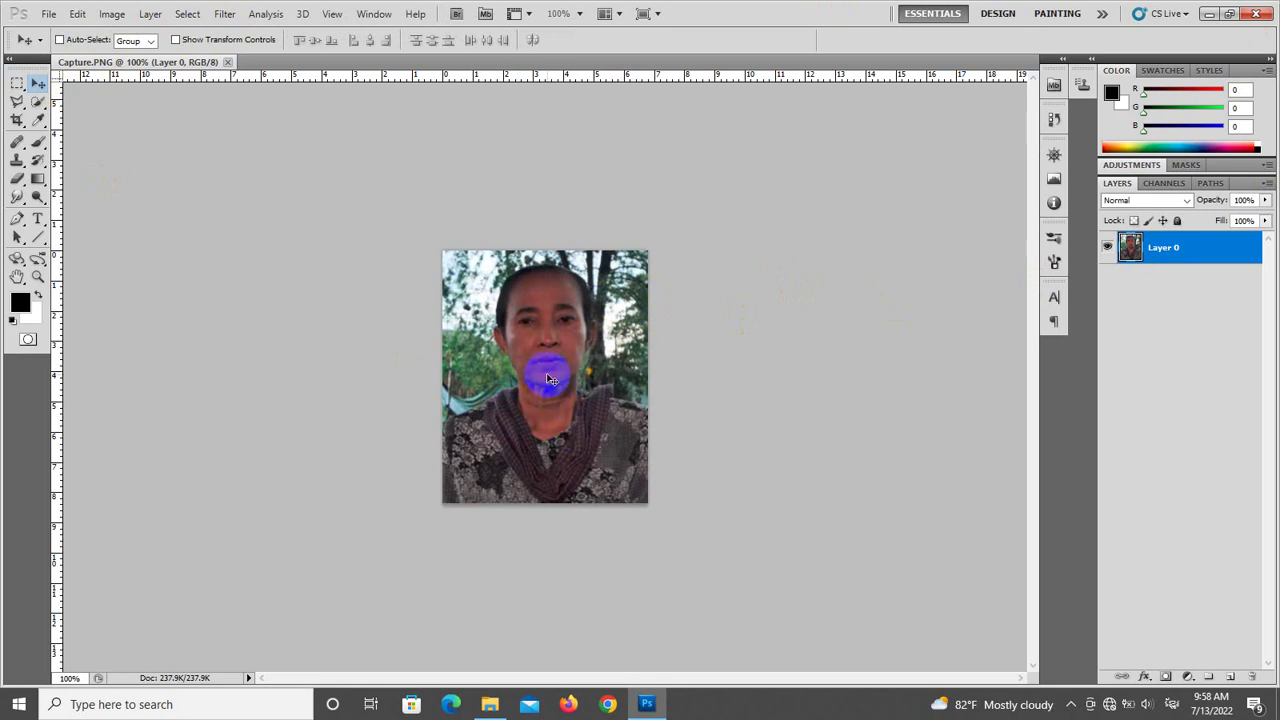
{"action": "left_click", "coordinate": [452, 444]}
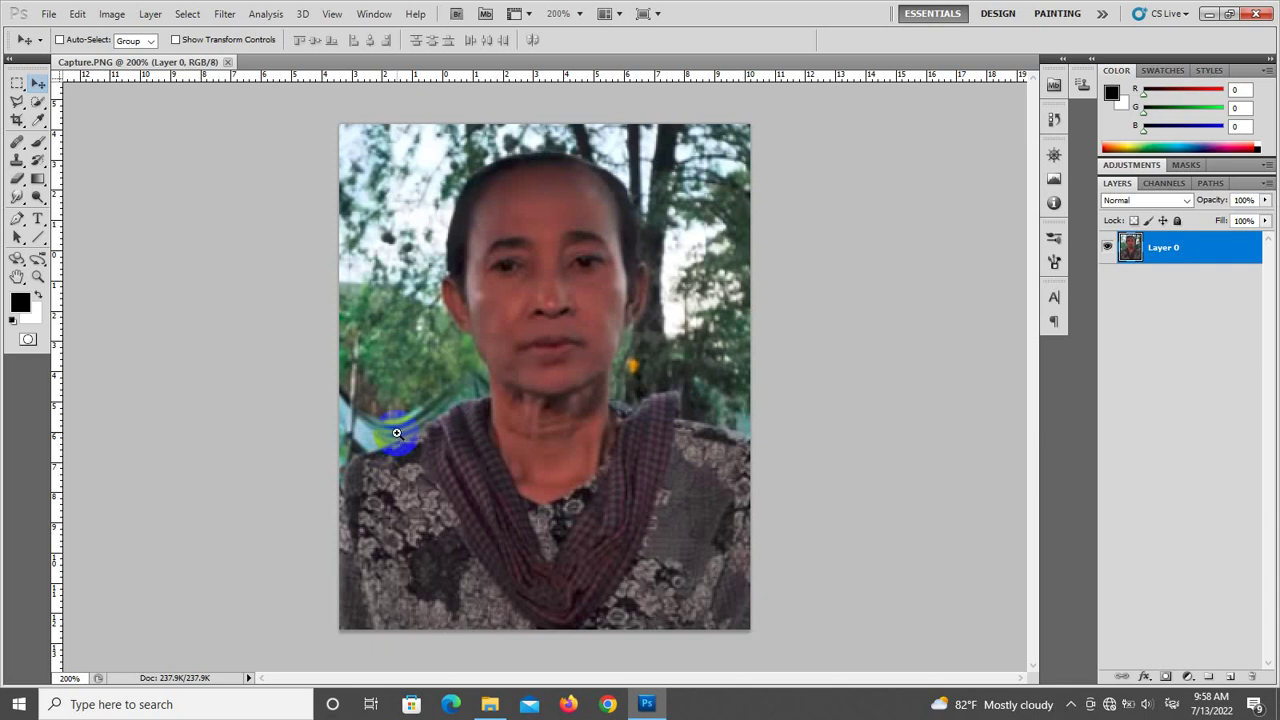
{"action": "scroll", "coordinate": [396, 433], "scroll_direction": "up", "scroll_amount": 1}
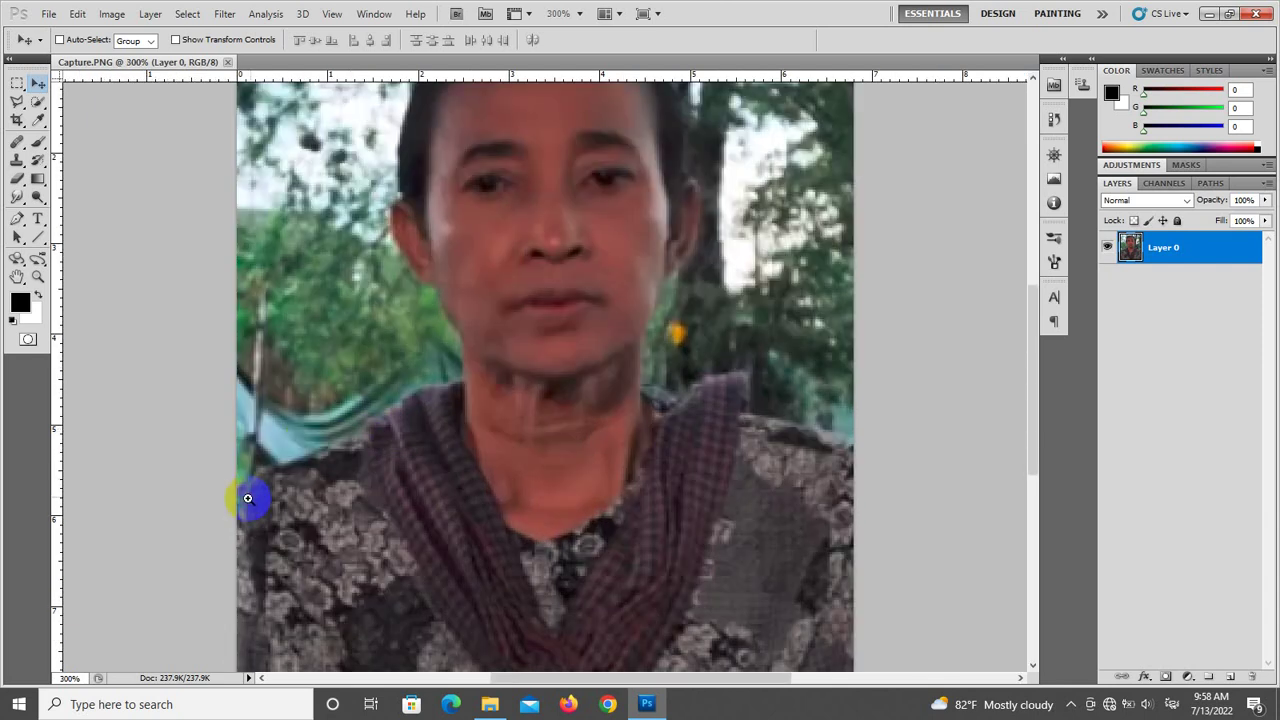
{"action": "scroll", "coordinate": [245, 498], "scroll_direction": "up", "scroll_amount": 1}
{"action": "scroll", "coordinate": [241, 492], "scroll_direction": "up", "scroll_amount": 1}
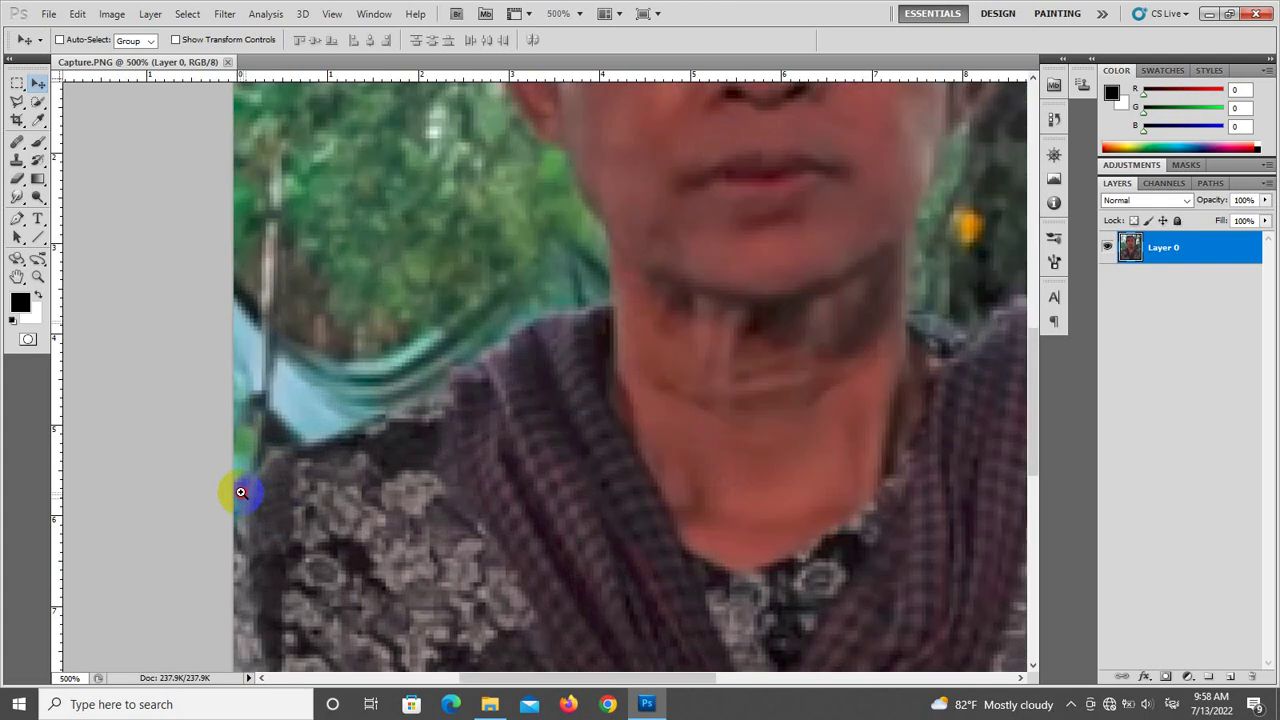
{"action": "scroll", "coordinate": [241, 492], "scroll_direction": "up", "scroll_amount": 1}
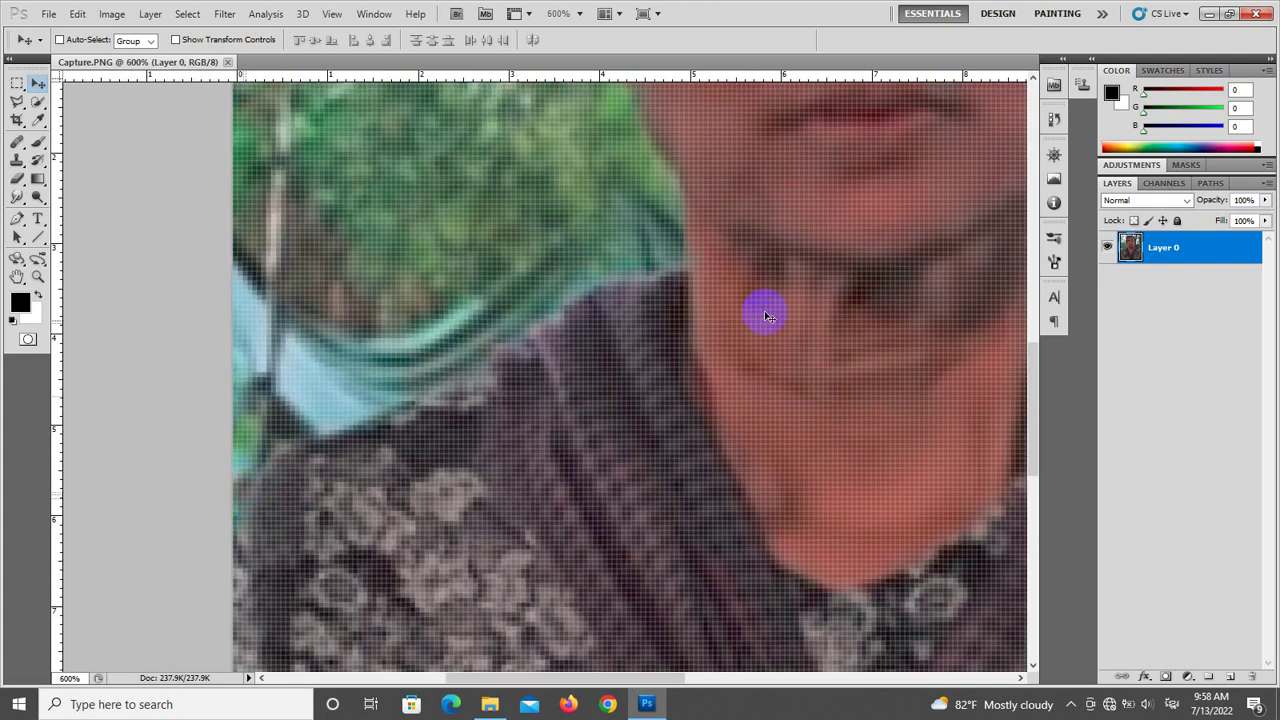
{"action": "left_click", "coordinate": [17, 220]}
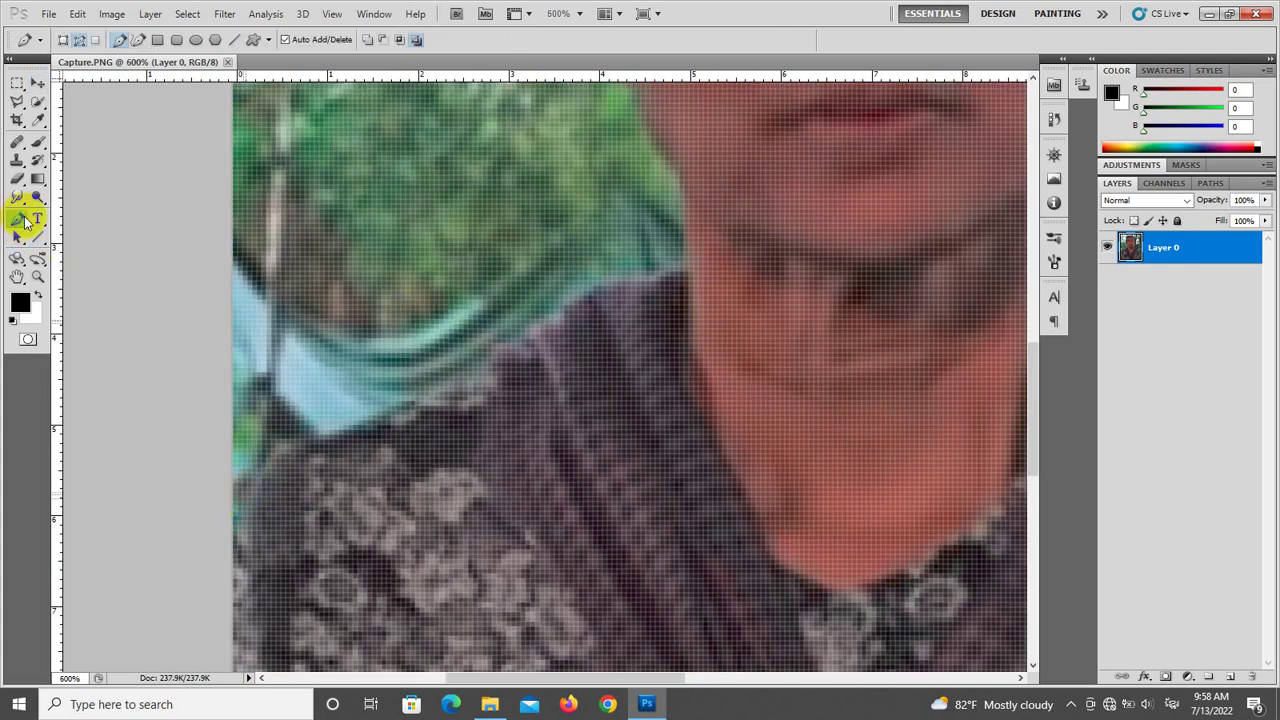
{"action": "right_click", "coordinate": [17, 222]}
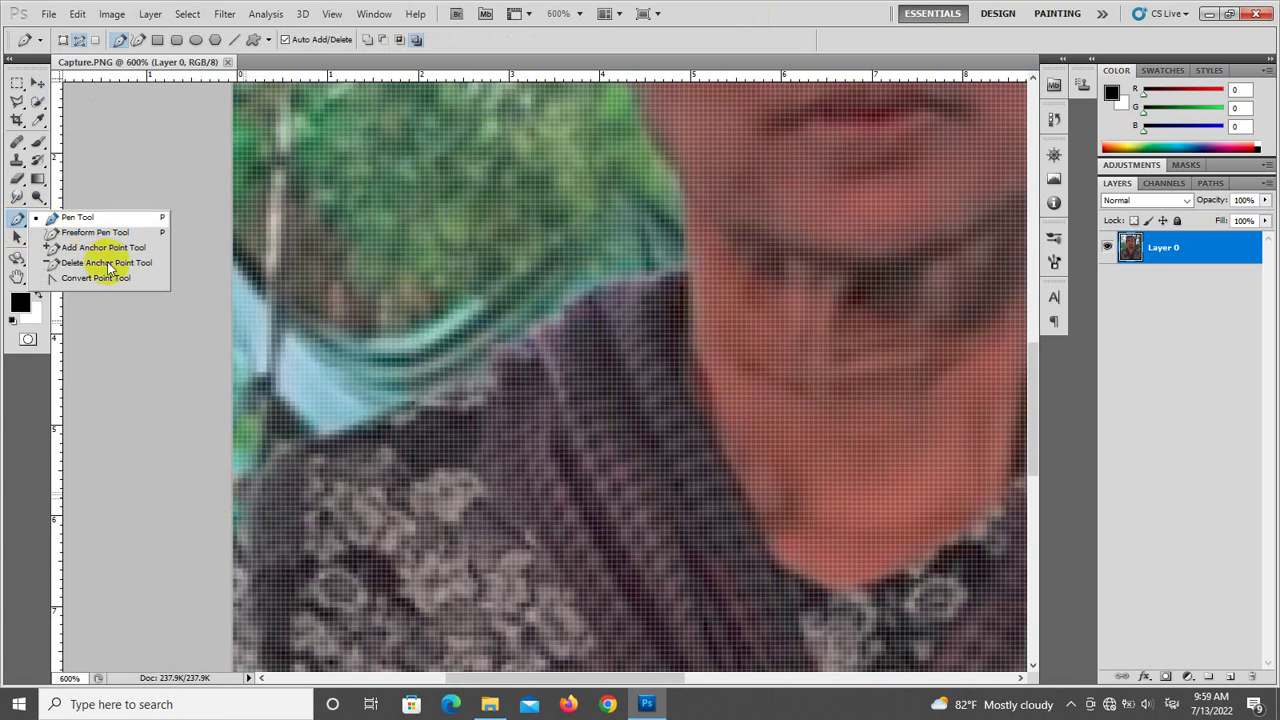
{"action": "left_click", "coordinate": [233, 549]}
{"action": "left_click", "coordinate": [273, 469]}
{"action": "left_click", "coordinate": [315, 441]}
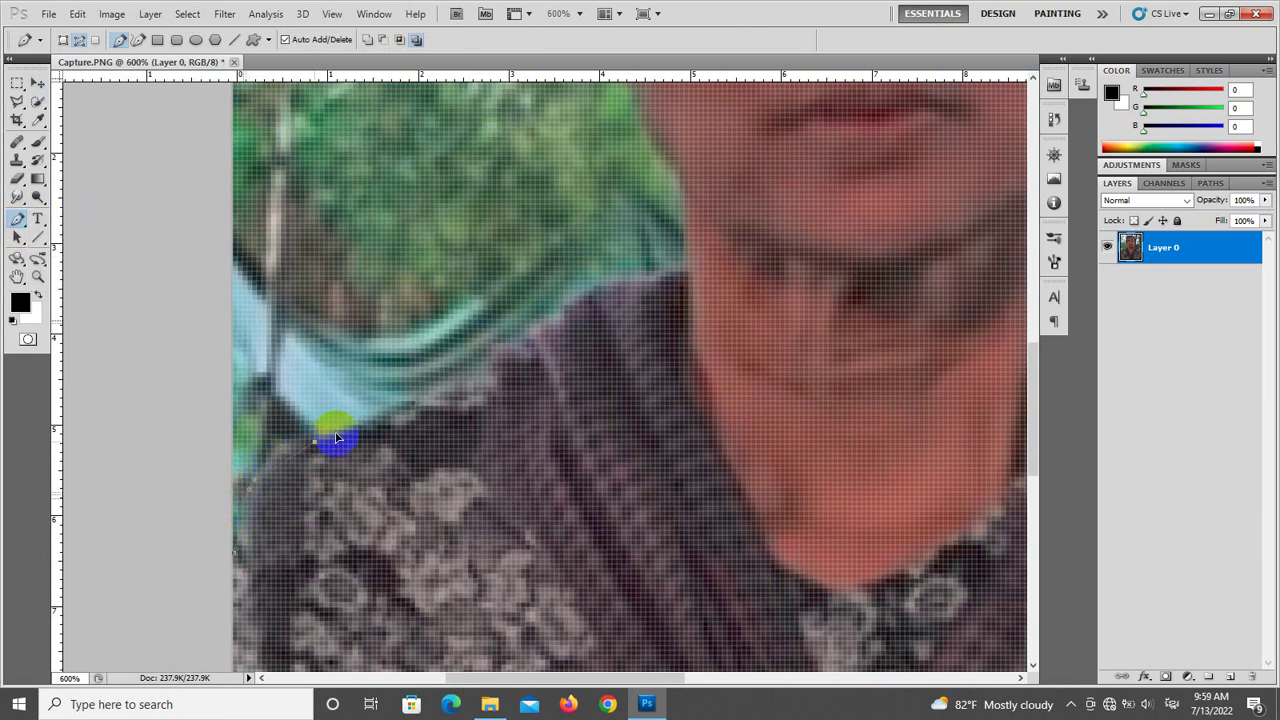
{"action": "left_click", "coordinate": [506, 356]}
{"action": "left_click", "coordinate": [651, 276]}
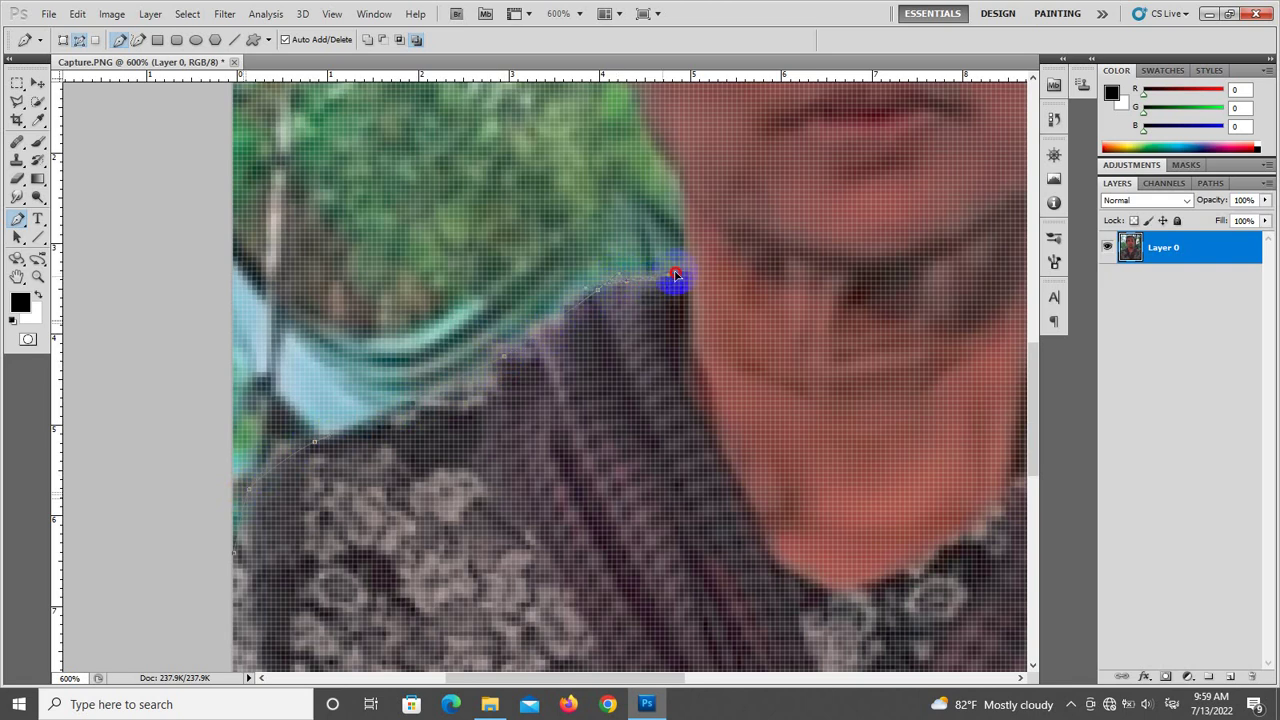
{"action": "left_click", "coordinate": [687, 272]}
Extend the pen path up the neck and jawline and around the outer edge of the ear to its top
{"action": "scroll", "coordinate": [684, 198], "scroll_direction": "up", "scroll_amount": 1}
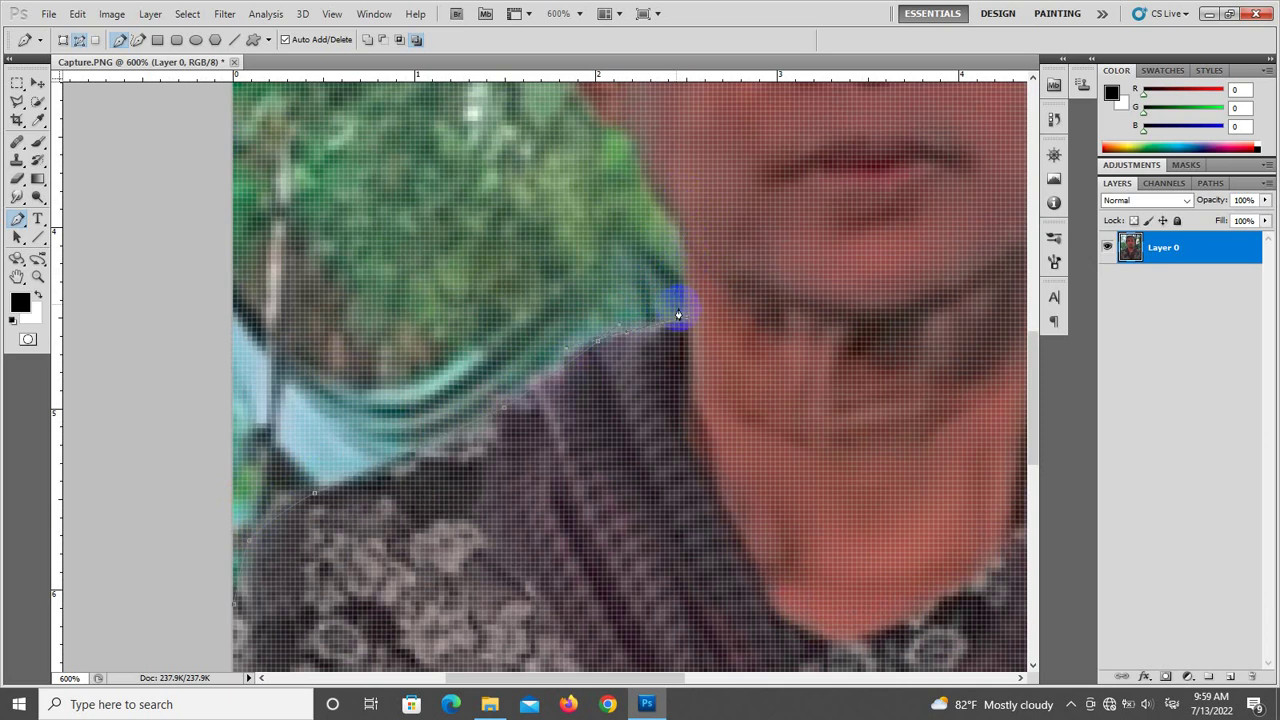
{"action": "left_click_drag", "start_coordinate": [687, 277], "coordinate": [673, 225]}
{"action": "scroll", "coordinate": [683, 316], "scroll_direction": "up", "scroll_amount": 3}
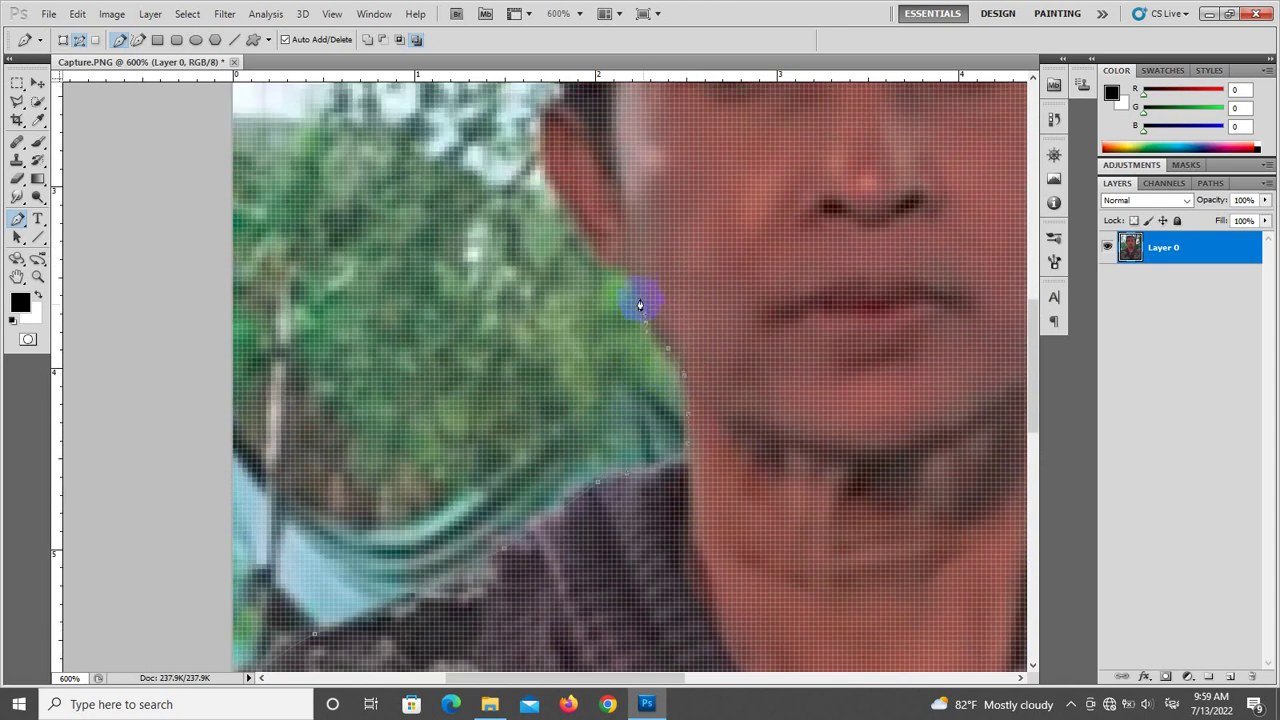
{"action": "left_click_drag", "start_coordinate": [613, 268], "coordinate": [592, 262]}
{"action": "left_click_drag", "start_coordinate": [562, 193], "coordinate": [544, 181]}
{"action": "left_click", "coordinate": [530, 128]}
{"action": "left_click_drag", "start_coordinate": [544, 95], "coordinate": [570, 112]}
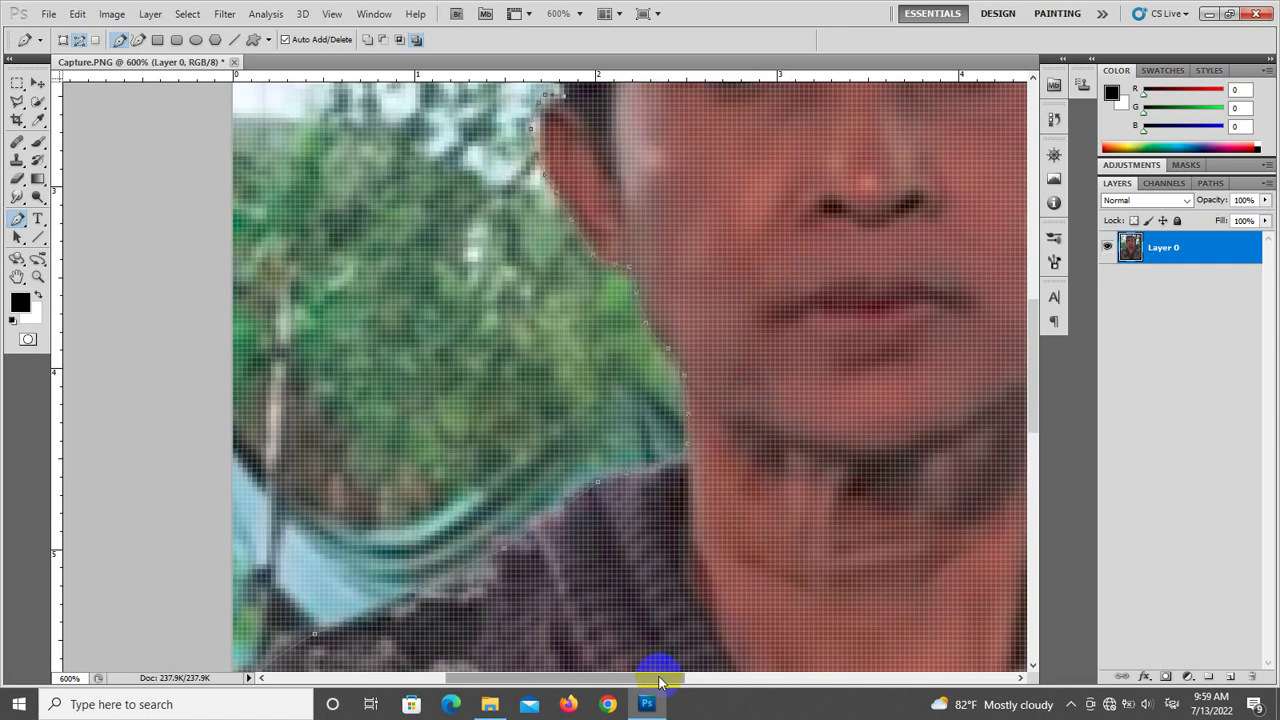
Extend the pen path from the top of the first ear over the hairline to the top of the opposite ear
{"action": "mouse_move", "coordinate": [658, 682]}
{"action": "left_mouse_down"}
{"action": "mouse_move", "coordinate": [628, 682]}
{"action": "mouse_move", "coordinate": [641, 684]}
{"action": "left_mouse_up"}
{"action": "left_click_drag", "start_coordinate": [650, 680], "coordinate": [702, 678]}
{"action": "left_click", "coordinate": [1036, 327]}
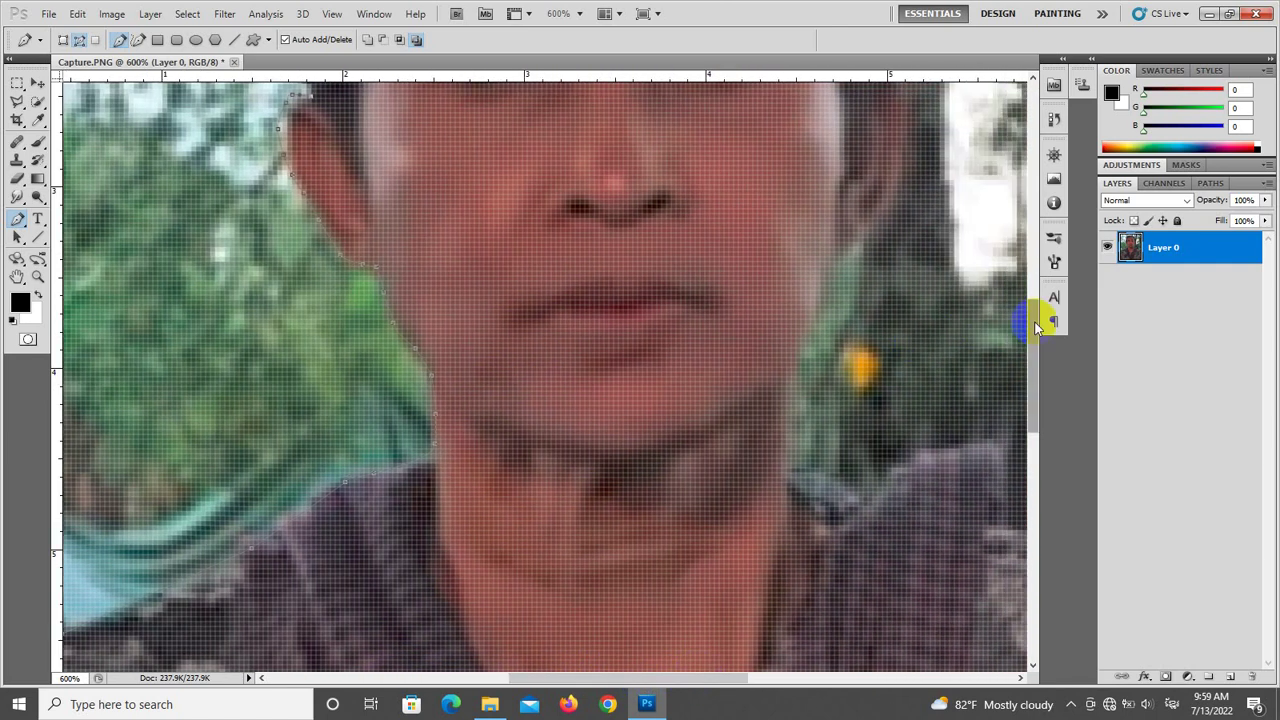
{"action": "left_click_drag", "start_coordinate": [1036, 327], "coordinate": [1038, 238]}
{"action": "left_click", "coordinate": [327, 517]}
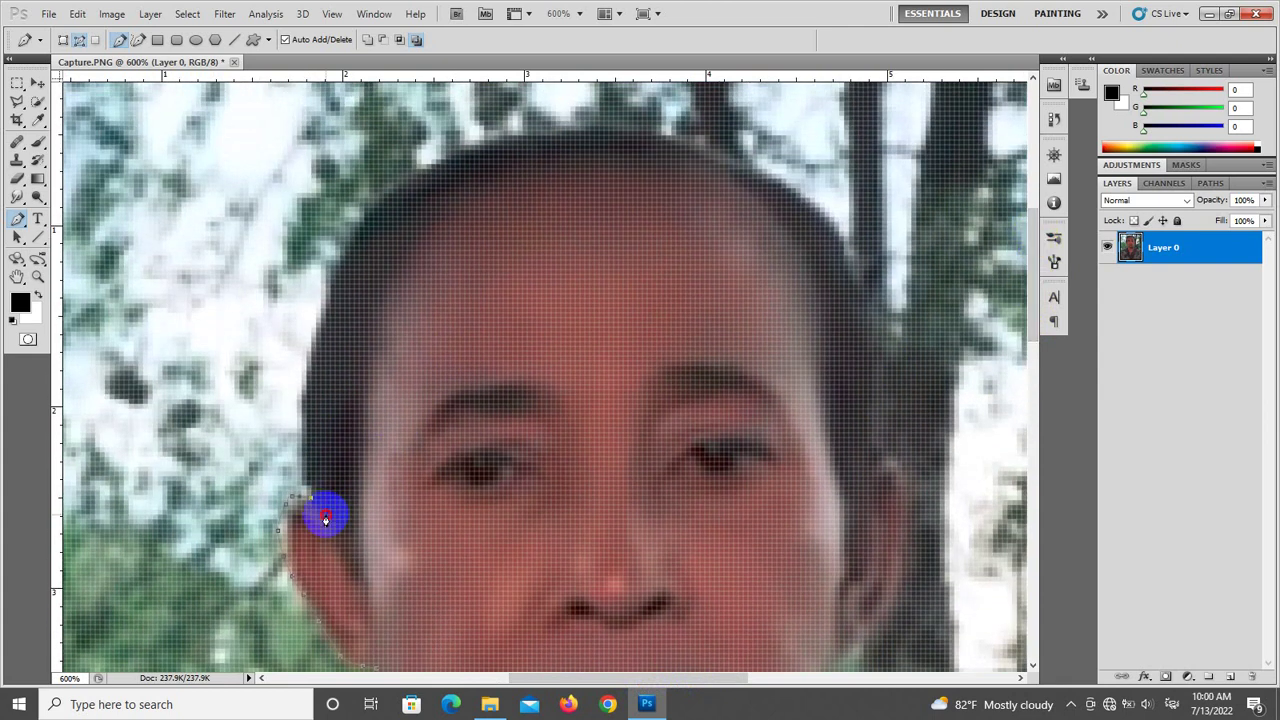
{"action": "mouse_move", "coordinate": [325, 517]}
{"action": "left_mouse_down"}
{"action": "mouse_move", "coordinate": [308, 388]}
{"action": "mouse_move", "coordinate": [334, 287]}
{"action": "mouse_move", "coordinate": [371, 219]}
{"action": "mouse_move", "coordinate": [430, 175]}
{"action": "mouse_move", "coordinate": [551, 139]}
{"action": "mouse_move", "coordinate": [618, 136]}
{"action": "mouse_move", "coordinate": [704, 161]}
{"action": "mouse_move", "coordinate": [789, 199]}
{"action": "mouse_move", "coordinate": [828, 235]}
{"action": "mouse_move", "coordinate": [876, 353]}
{"action": "mouse_move", "coordinate": [870, 504]}
{"action": "mouse_move", "coordinate": [888, 464]}
{"action": "mouse_move", "coordinate": [901, 465]}
{"action": "mouse_move", "coordinate": [886, 506]}
{"action": "left_mouse_up"}
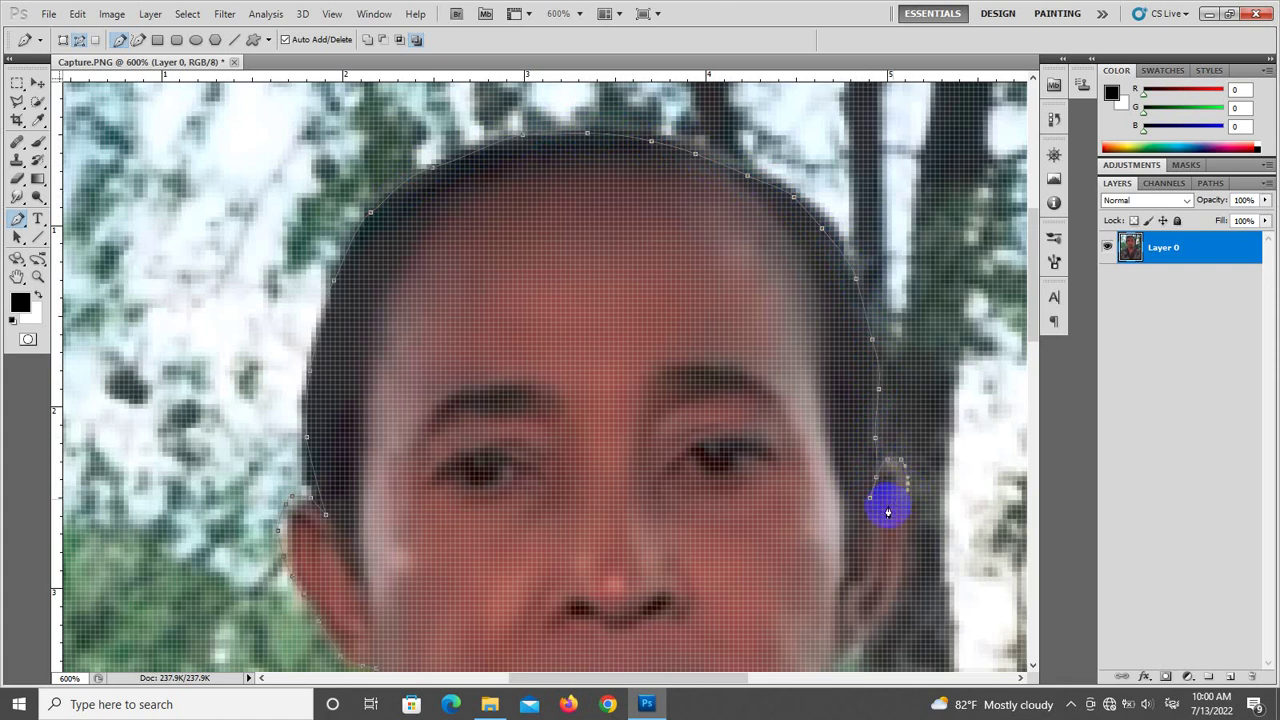
Extend the pen path around the second ear, down the jaw and neck, and along the shoulder to the photo's edge
{"action": "scroll", "coordinate": [871, 334], "scroll_direction": "down", "scroll_amount": 3}
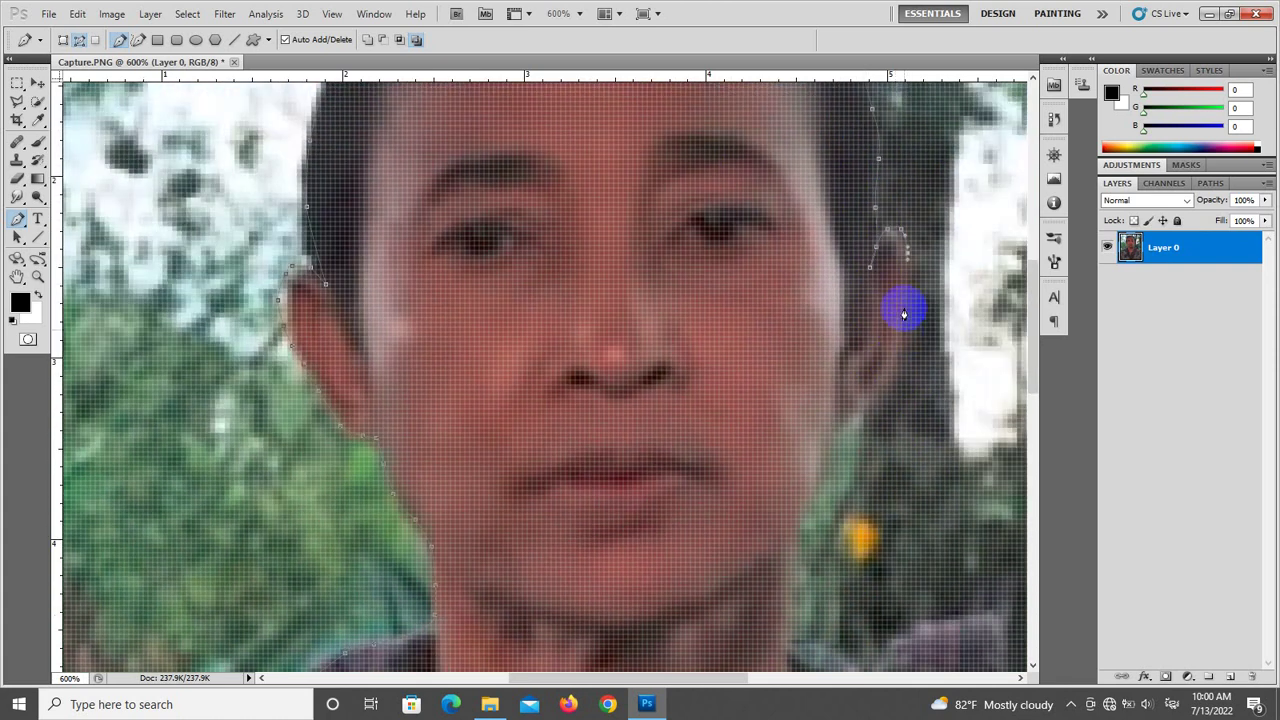
{"action": "left_click_drag", "start_coordinate": [906, 286], "coordinate": [879, 401]}
{"action": "scroll", "coordinate": [793, 527], "scroll_direction": "down", "scroll_amount": 5}
{"action": "mouse_move", "coordinate": [793, 527]}
{"action": "left_mouse_down"}
{"action": "mouse_move", "coordinate": [803, 458]}
{"action": "mouse_move", "coordinate": [788, 355]}
{"action": "mouse_move", "coordinate": [788, 402]}
{"action": "left_mouse_up"}
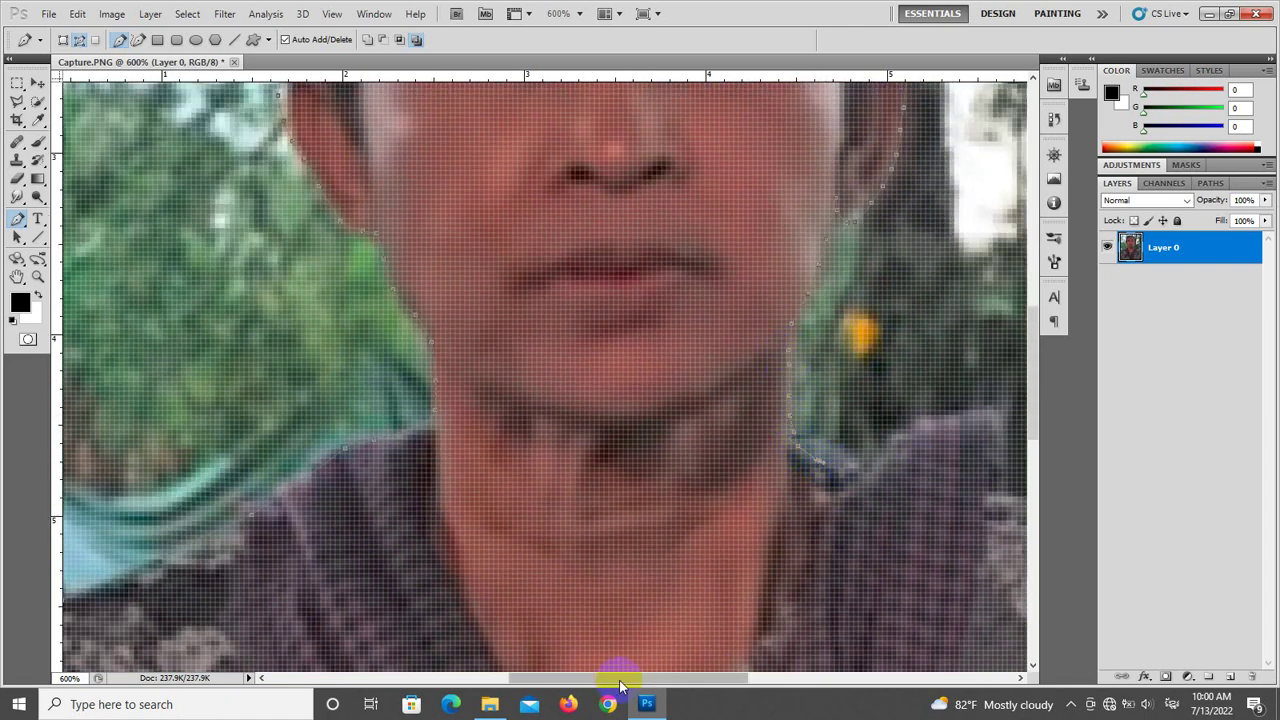
{"action": "left_click_drag", "start_coordinate": [629, 678], "coordinate": [717, 678]}
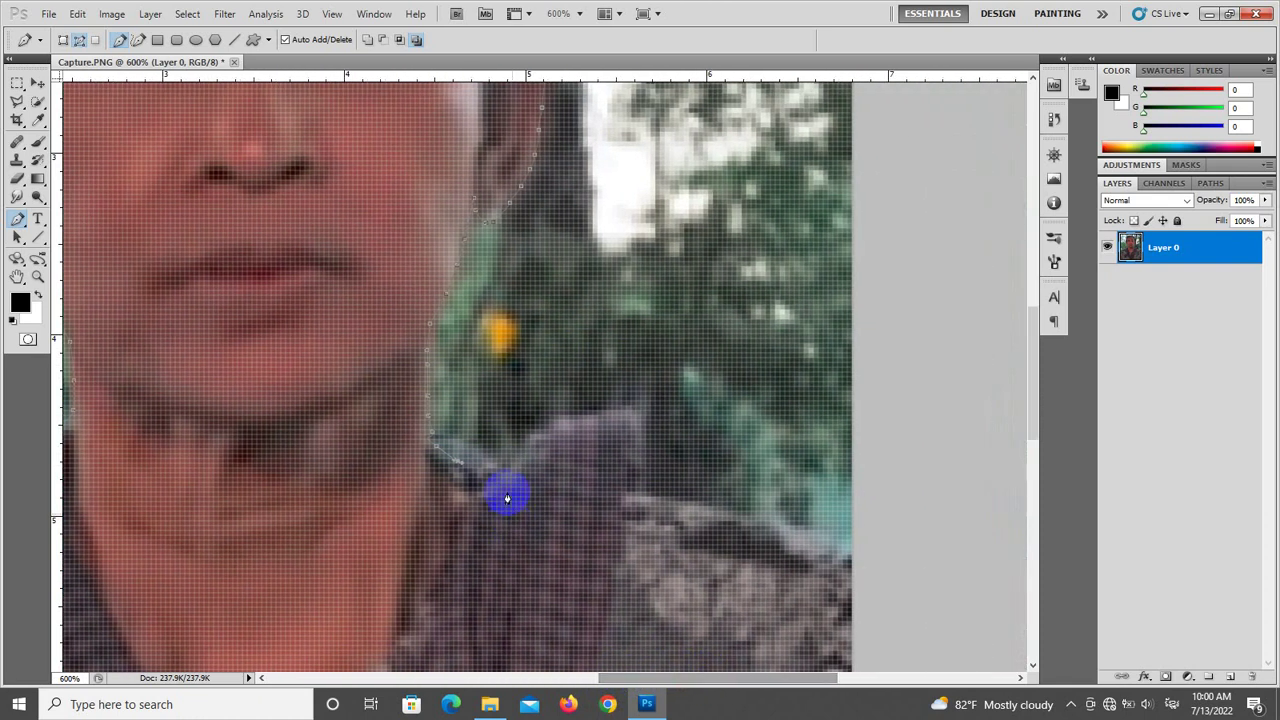
{"action": "mouse_move", "coordinate": [505, 471]}
{"action": "left_mouse_down"}
{"action": "mouse_move", "coordinate": [691, 503]}
{"action": "mouse_move", "coordinate": [849, 586]}
{"action": "mouse_move", "coordinate": [838, 518]}
{"action": "left_mouse_up"}
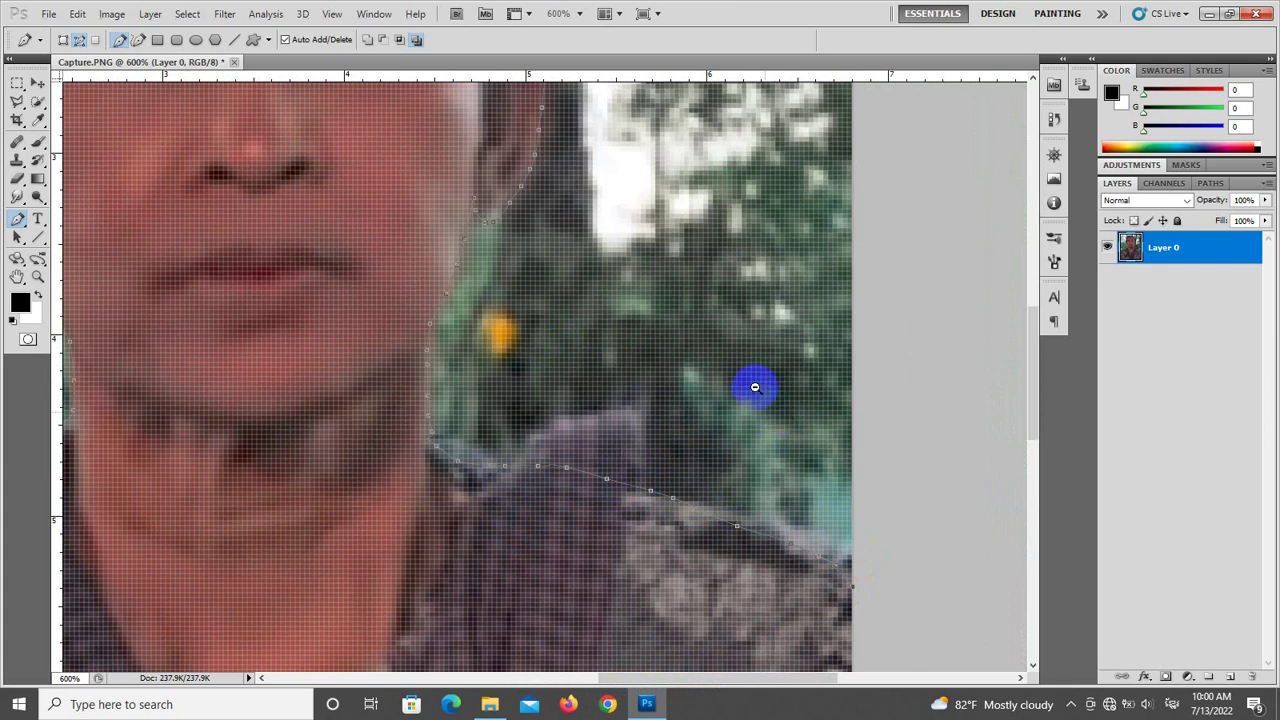
Close the pen path around the photo's two upper corners and convert it into a selection of the background
{"action": "left_click", "coordinate": [781, 282], "text": "alt"}
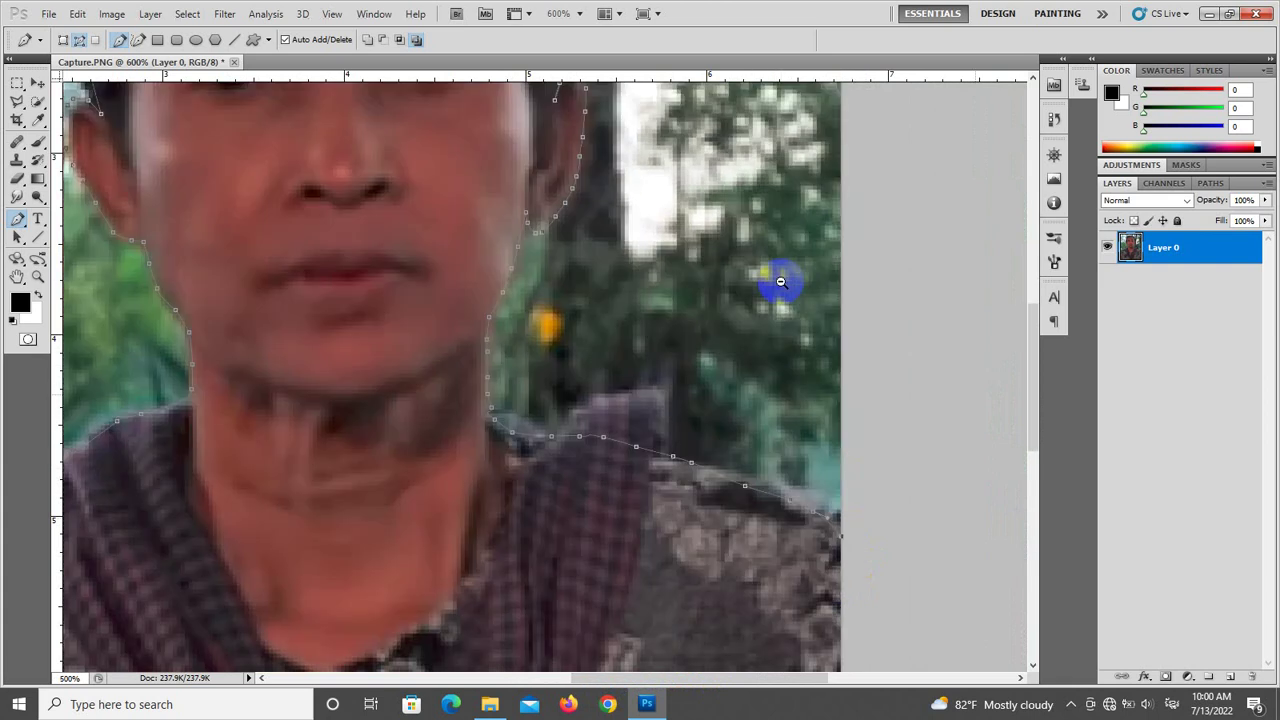
{"action": "left_click", "coordinate": [781, 282], "text": "alt"}
{"action": "left_click", "coordinate": [781, 282], "text": "alt"}
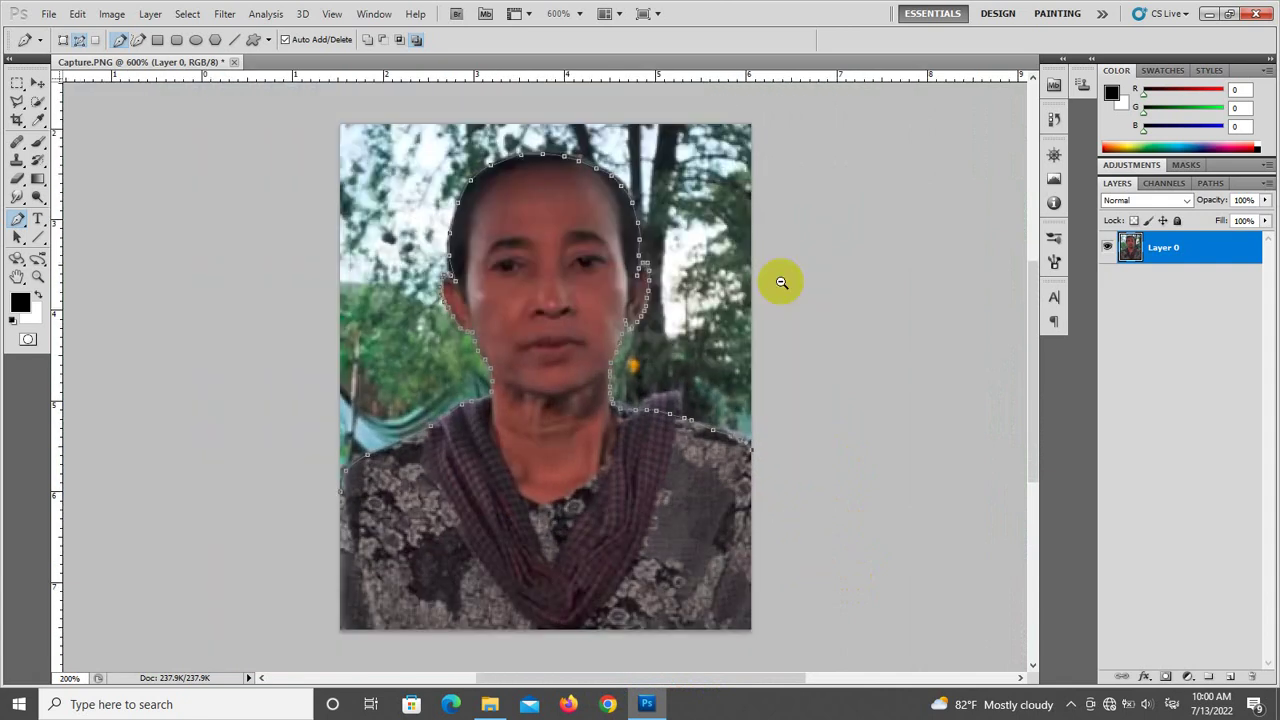
{"action": "left_click", "coordinate": [748, 130]}
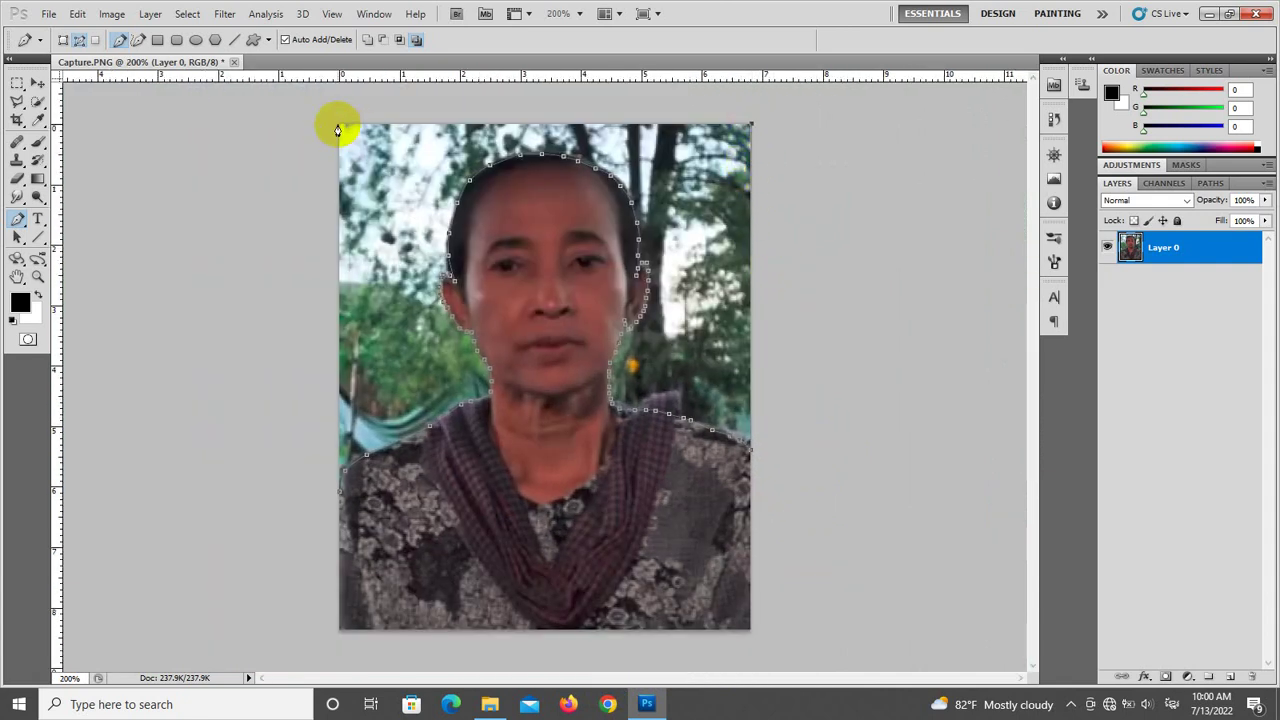
{"action": "left_click", "coordinate": [338, 126]}
{"action": "left_click", "coordinate": [336, 505]}
{"action": "left_click", "coordinate": [569, 249]}
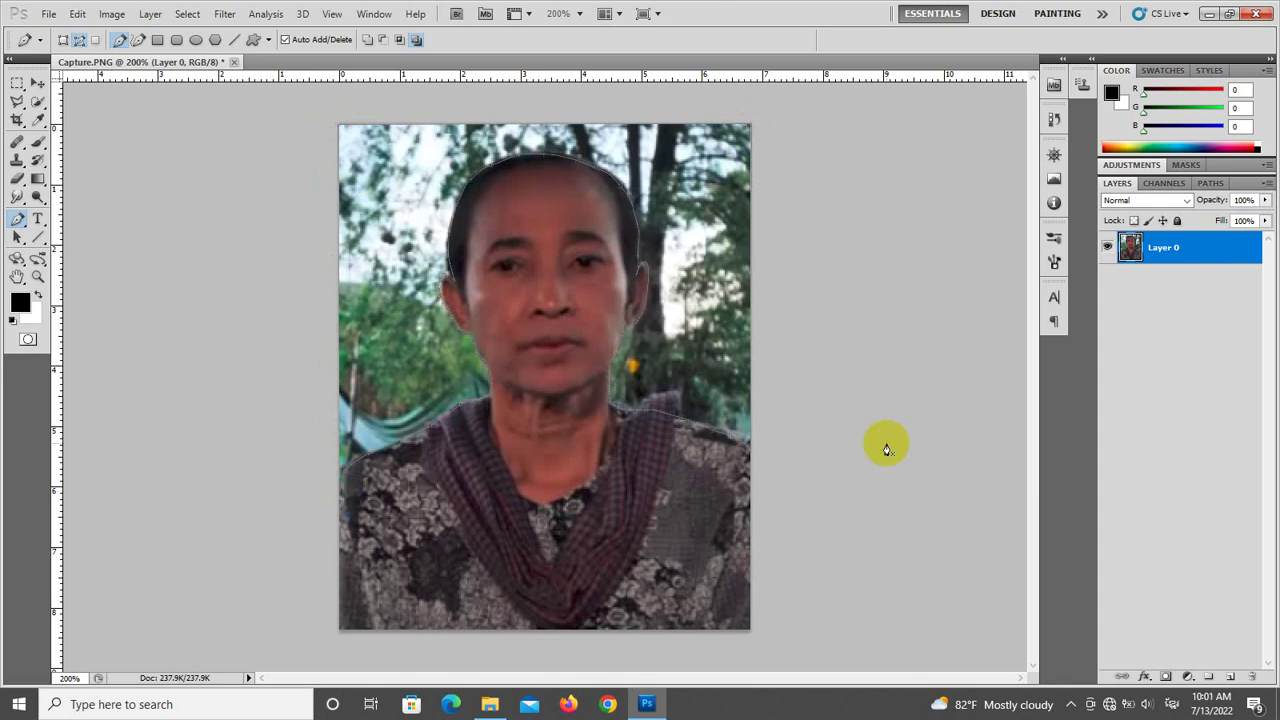
{"action": "key", "text": "ctrl+Return"}
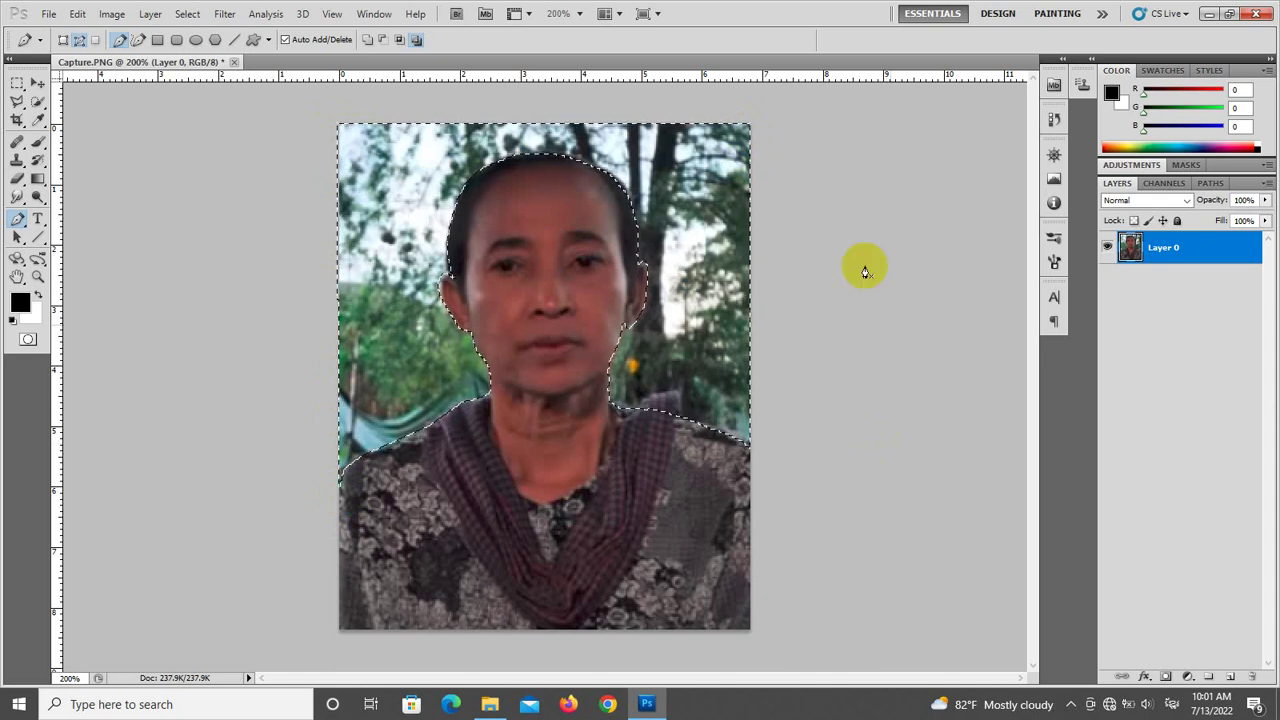
Edit the Gradient tool's custom gradient and set its starting color stop to blue #3366ff
{"action": "left_click", "coordinate": [36, 84]}
{"action": "left_click", "coordinate": [38, 181]}
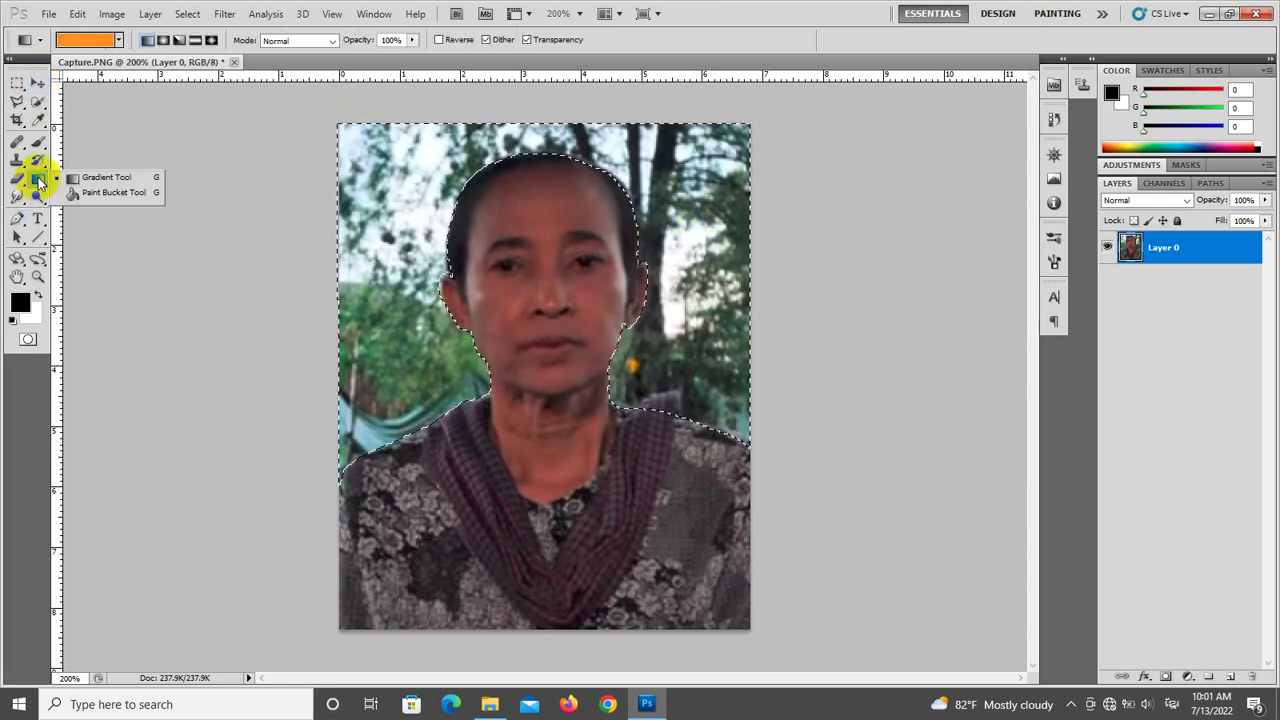
{"action": "left_click", "coordinate": [110, 179]}
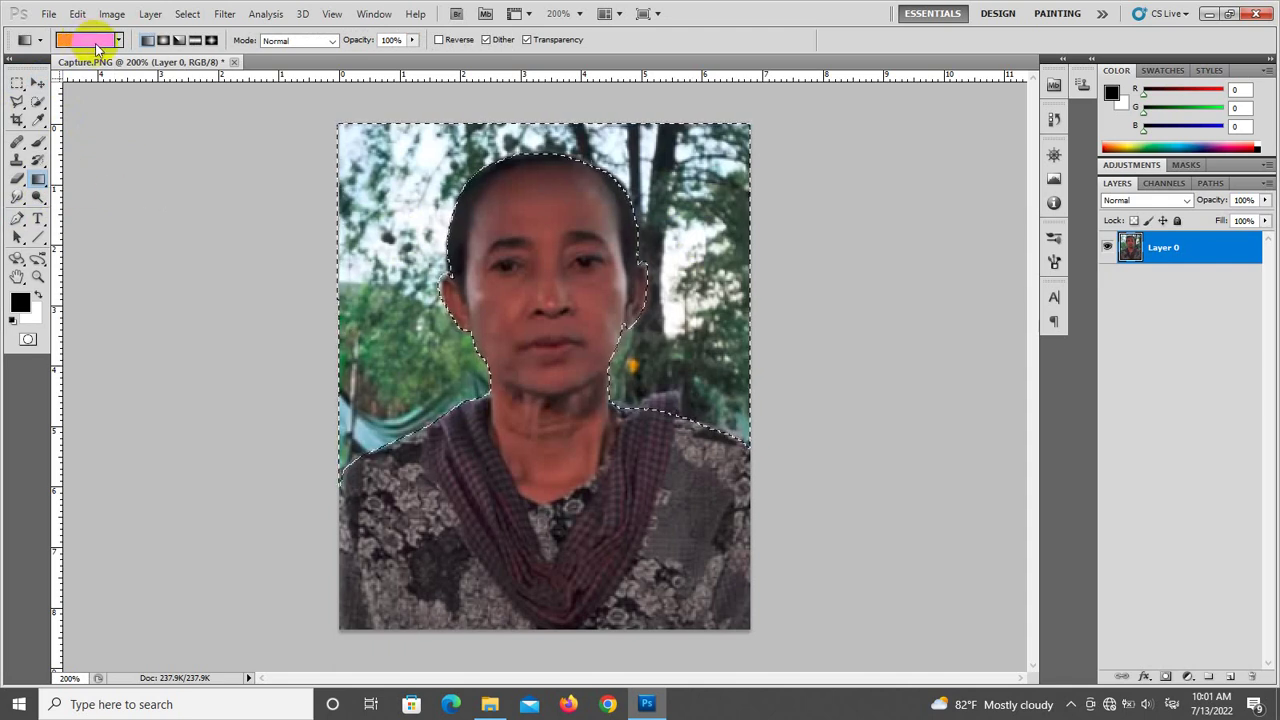
{"action": "key", "text": "i"}
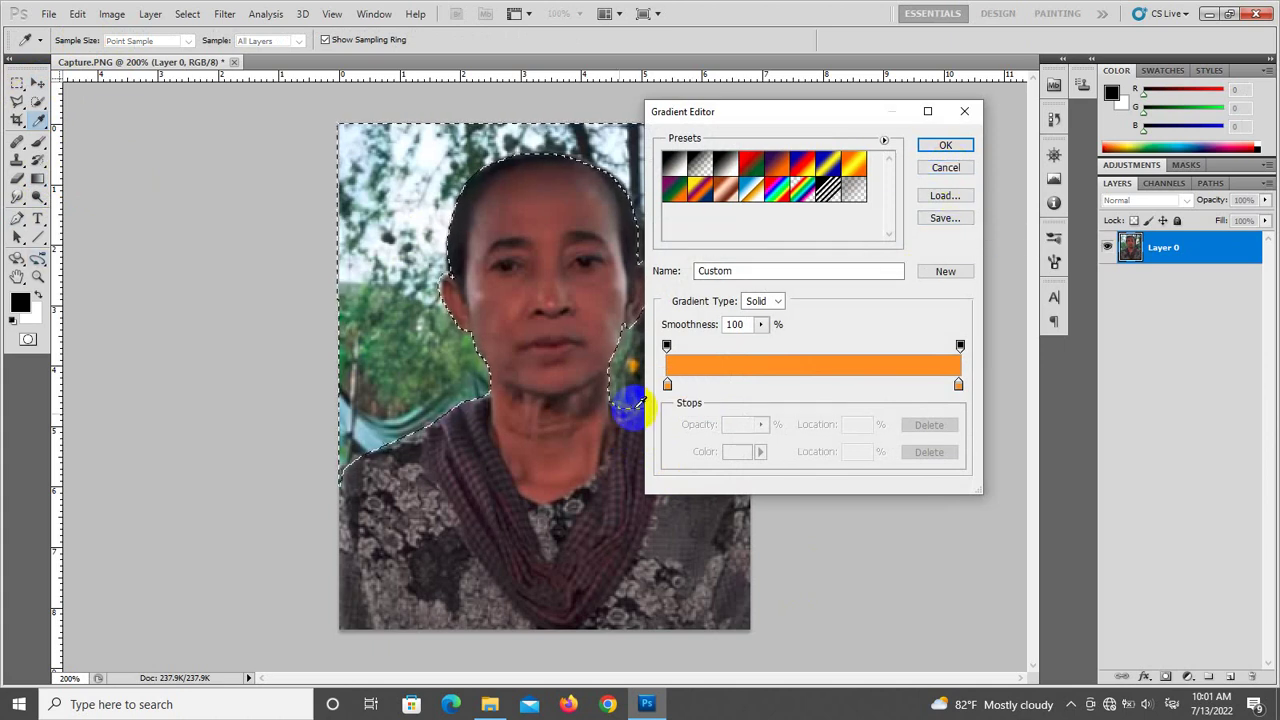
{"action": "left_click", "coordinate": [668, 385]}
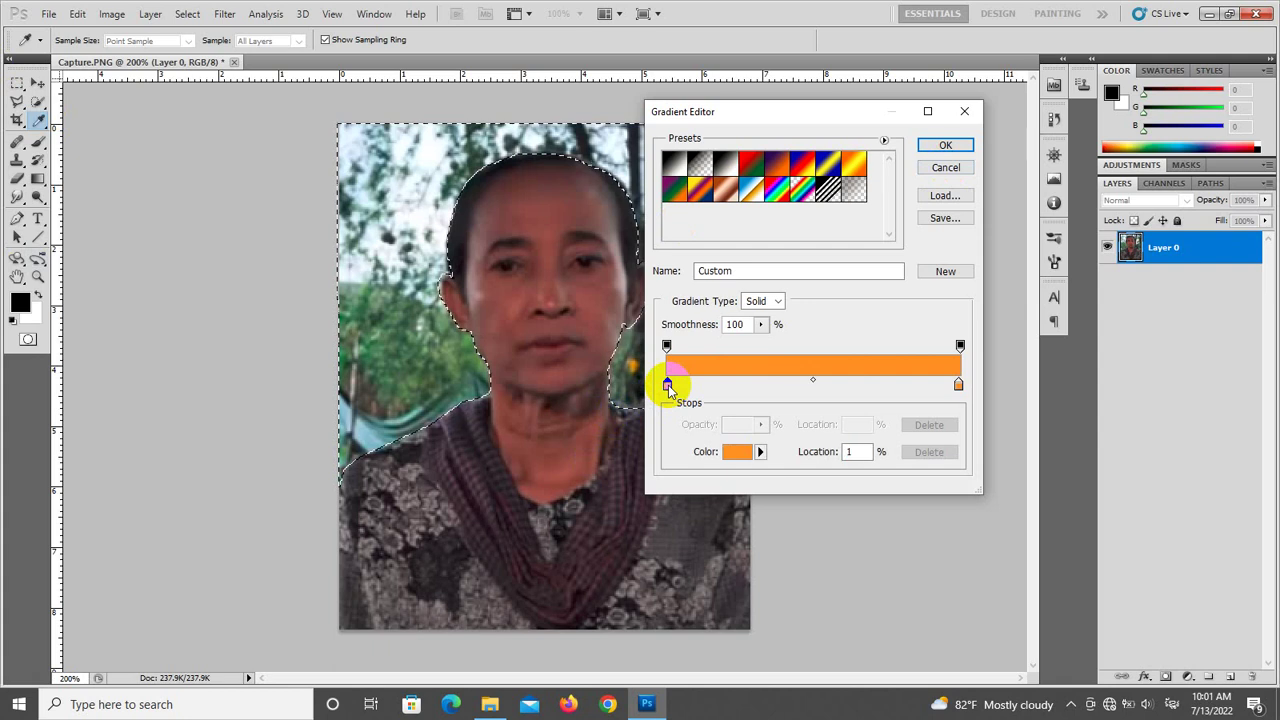
{"action": "left_click", "coordinate": [736, 451]}
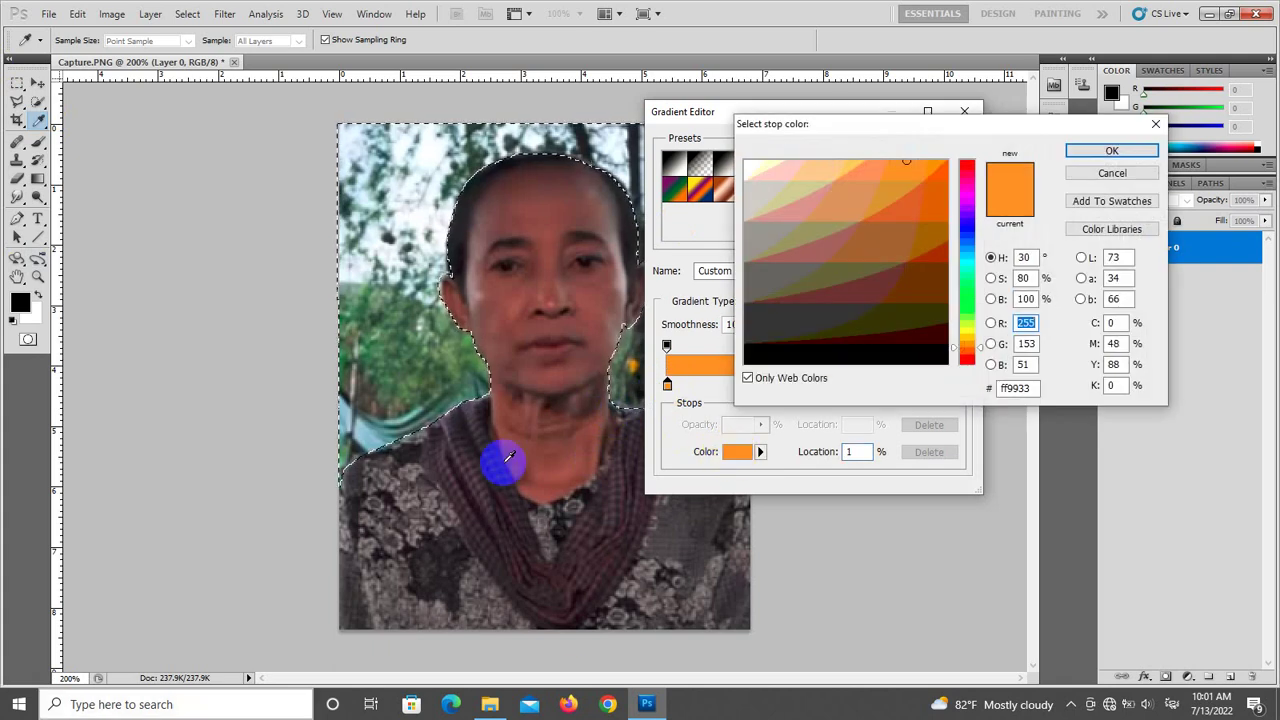
{"action": "left_click_drag", "start_coordinate": [970, 168], "coordinate": [968, 240]}
{"action": "mouse_move", "coordinate": [905, 196]}
{"action": "left_mouse_down"}
{"action": "mouse_move", "coordinate": [857, 171]}
{"action": "mouse_move", "coordinate": [900, 167]}
{"action": "left_mouse_up"}
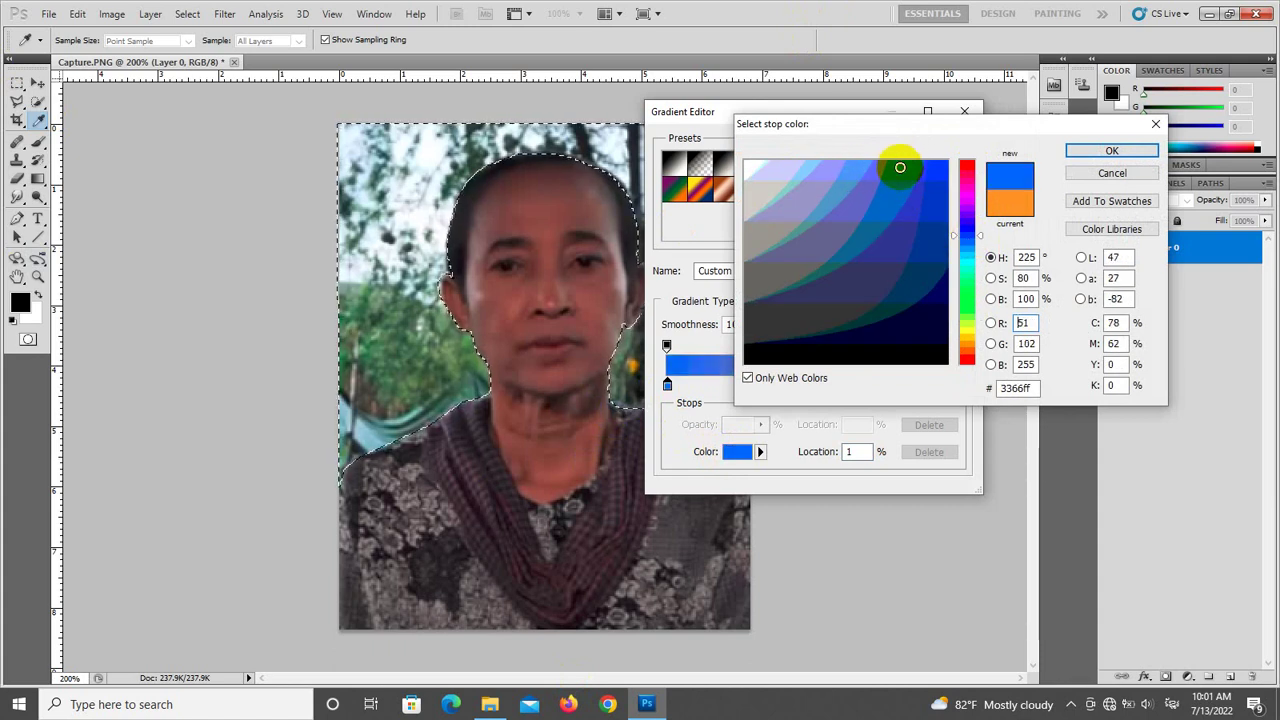
{"action": "left_click", "coordinate": [1075, 150]}
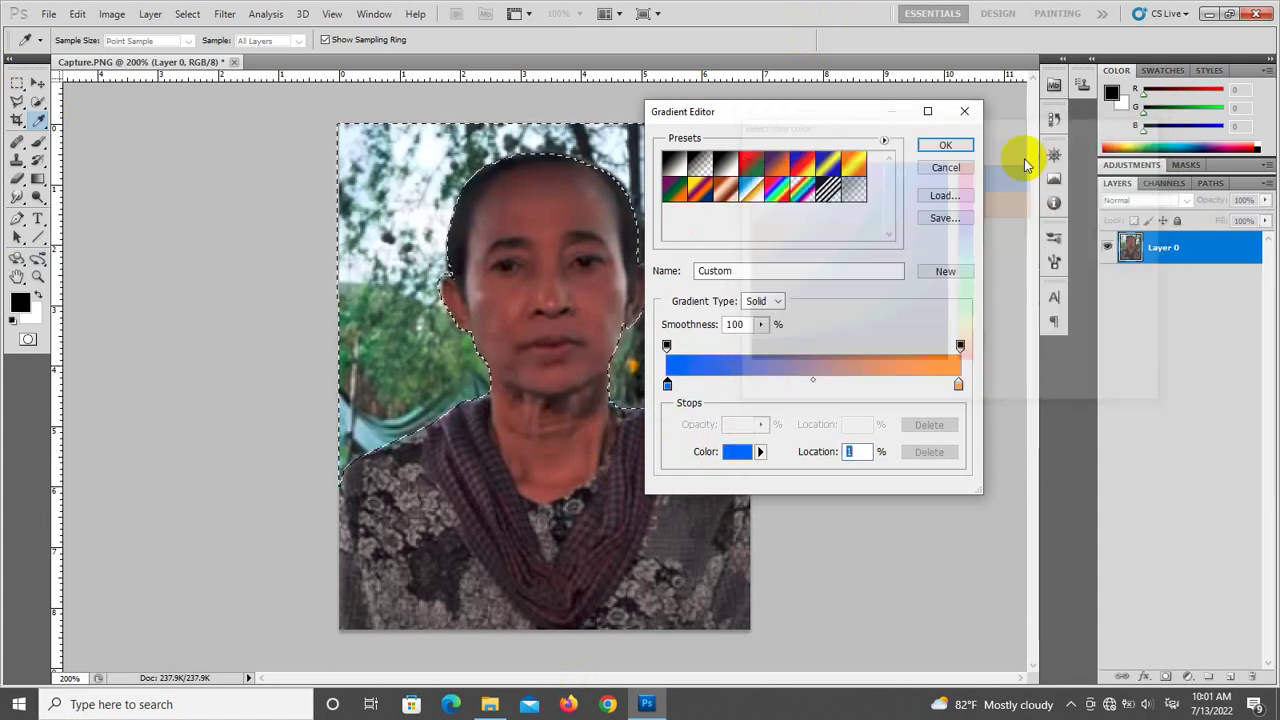
Set the gradient's ending color stop to the same blue as the starting stop and accept the gradient
{"action": "left_click", "coordinate": [958, 386]}
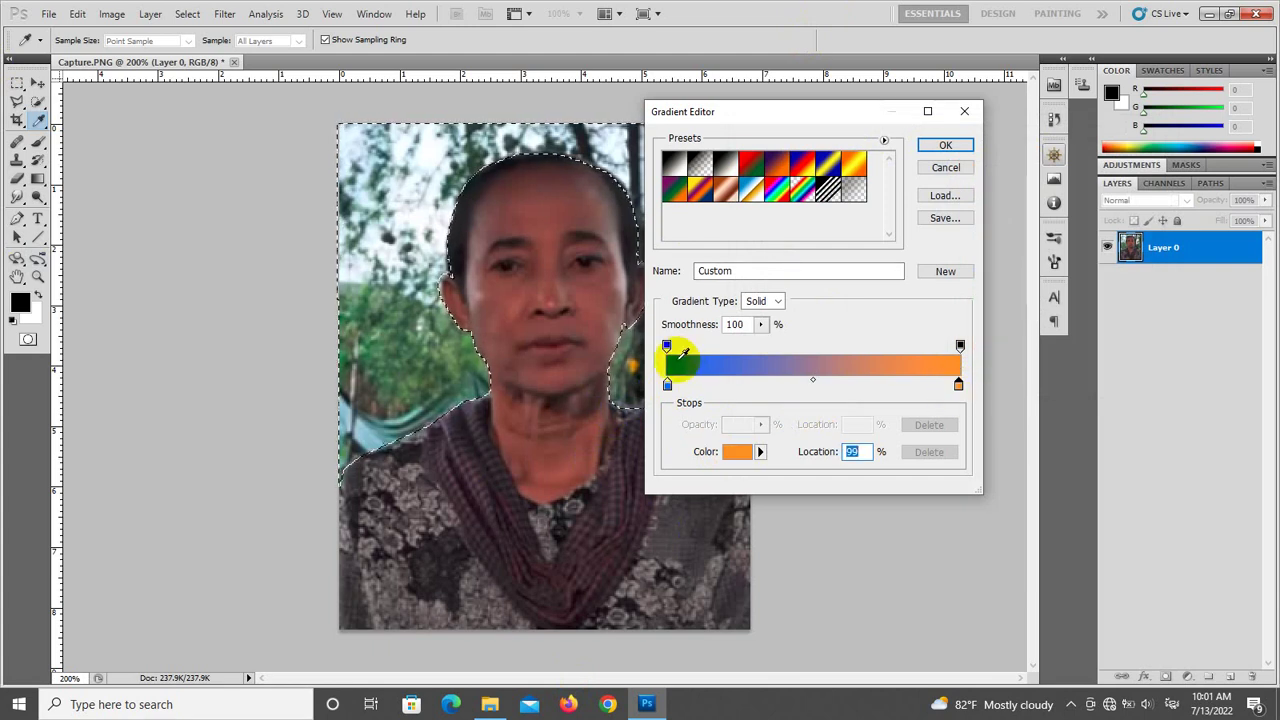
{"action": "left_click", "coordinate": [676, 362]}
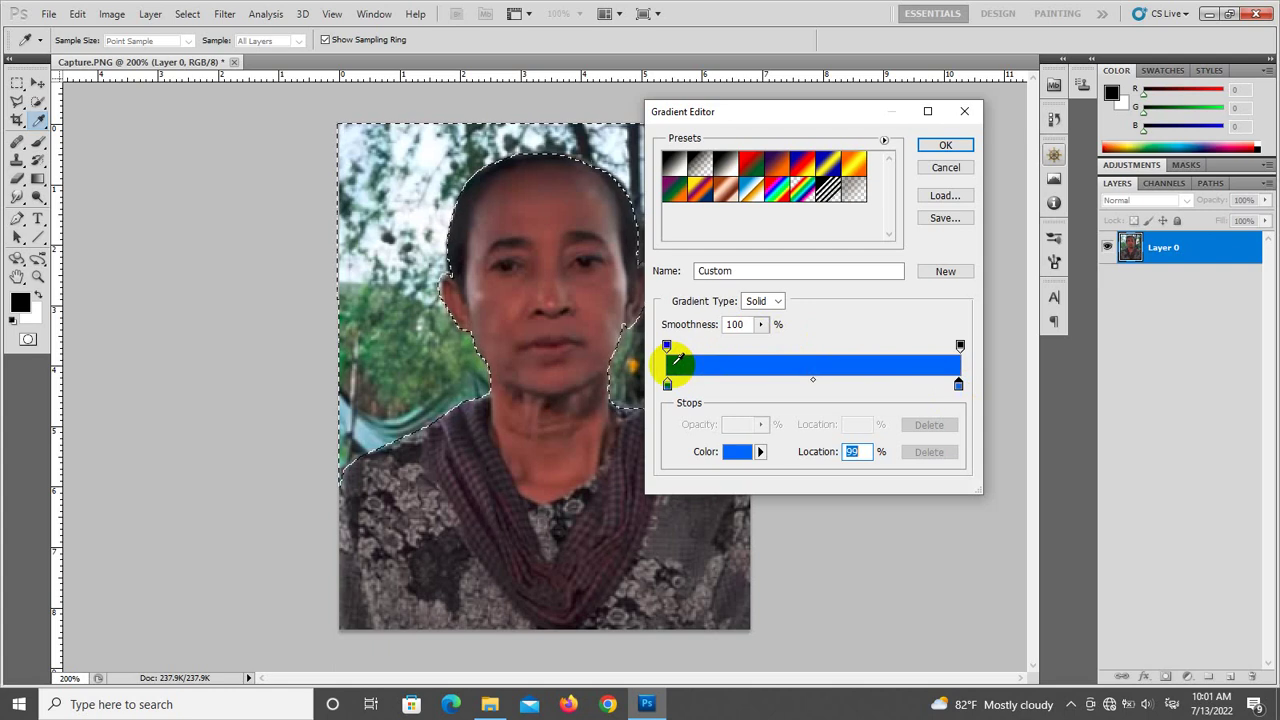
{"action": "left_click", "coordinate": [944, 146]}
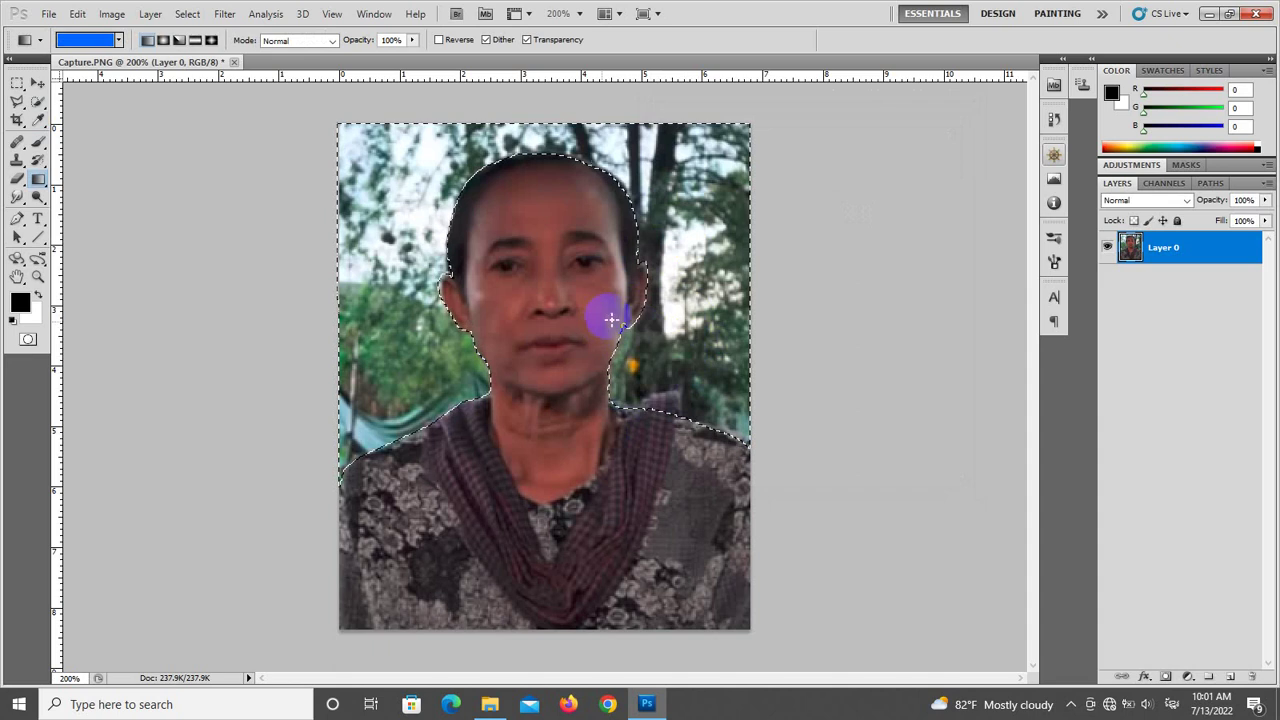
Fill the selected background with the solid blue gradient and deselect it
{"action": "left_click_drag", "start_coordinate": [599, 280], "coordinate": [614, 308]}
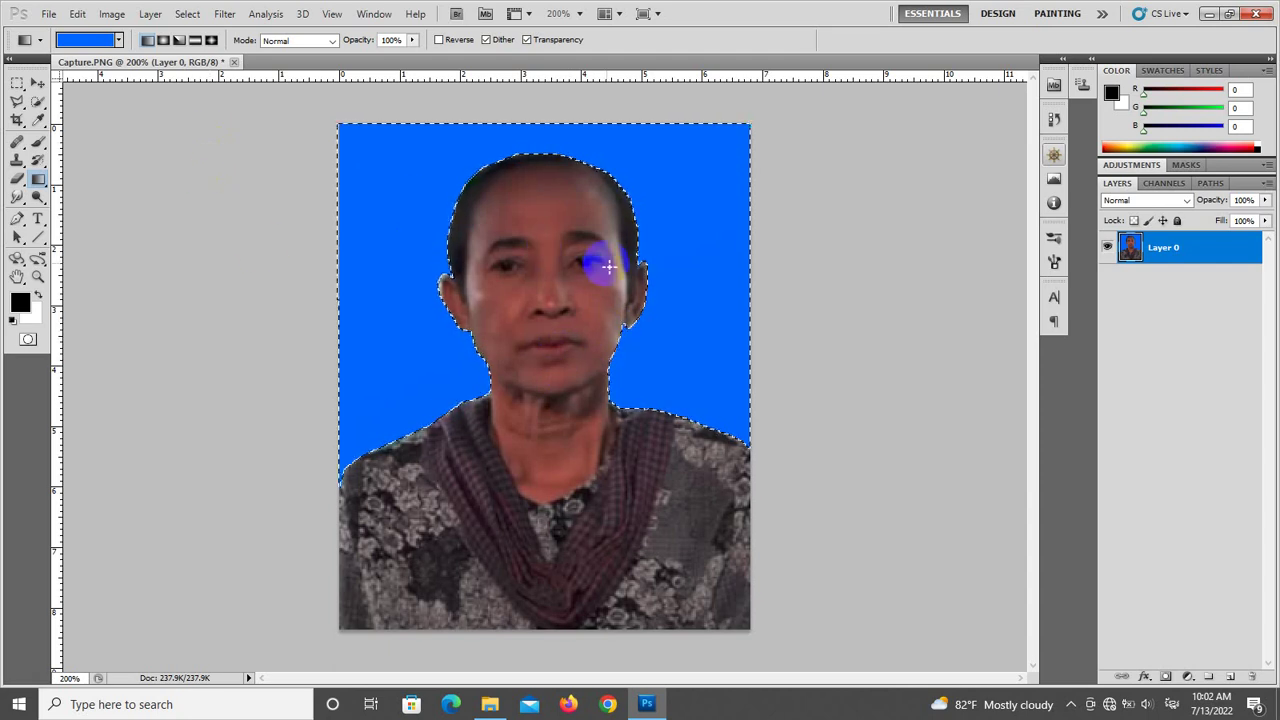
{"action": "left_click", "coordinate": [410, 204]}
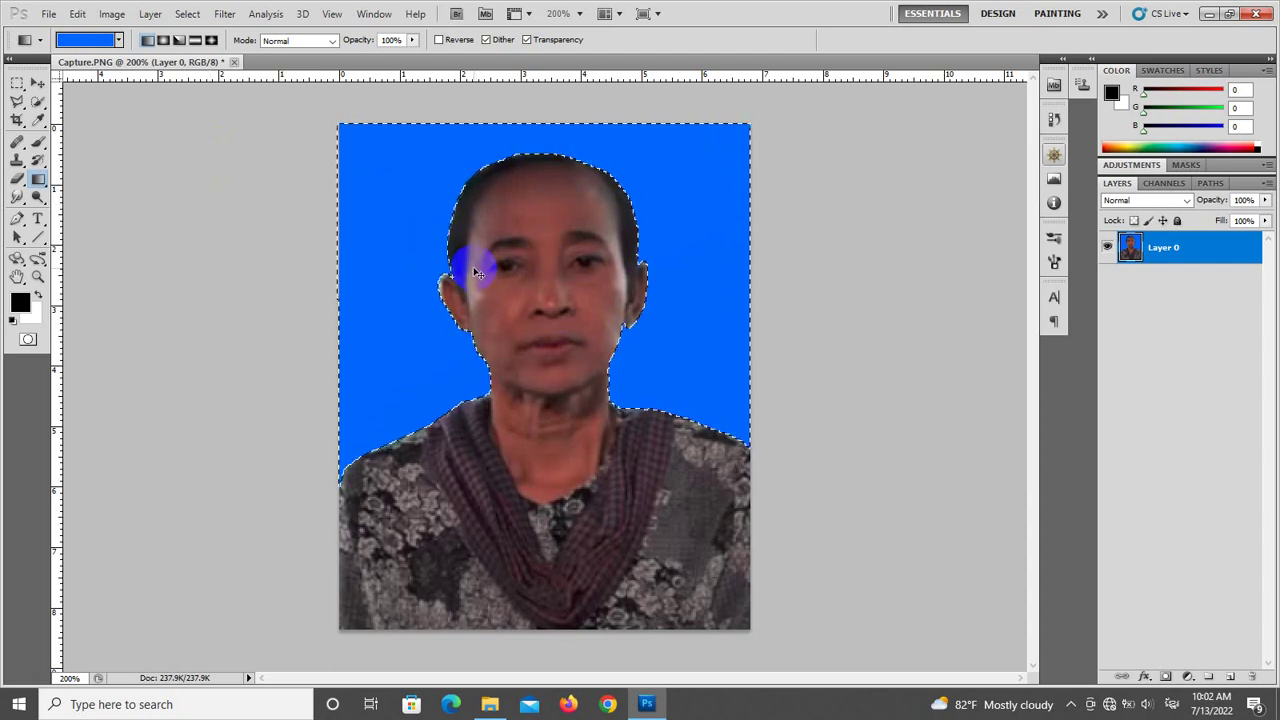
{"action": "key", "text": "ctrl+d"}
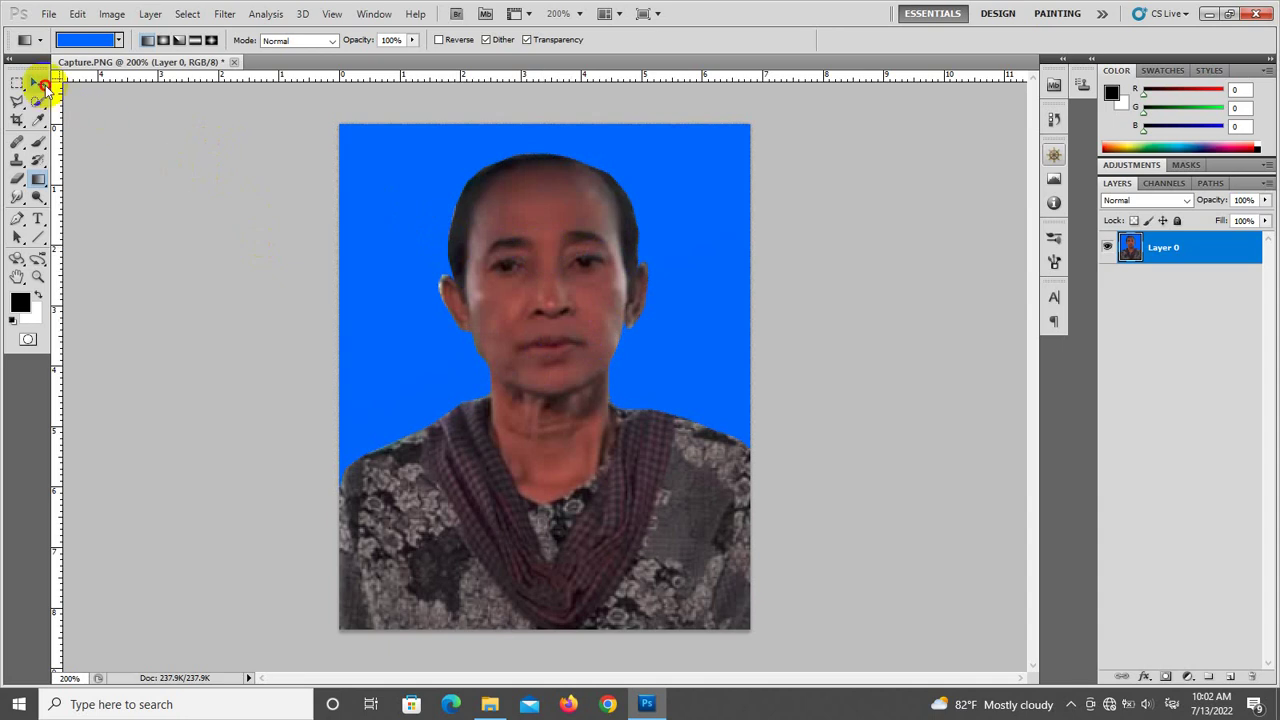
{"action": "left_click", "coordinate": [37, 83]}
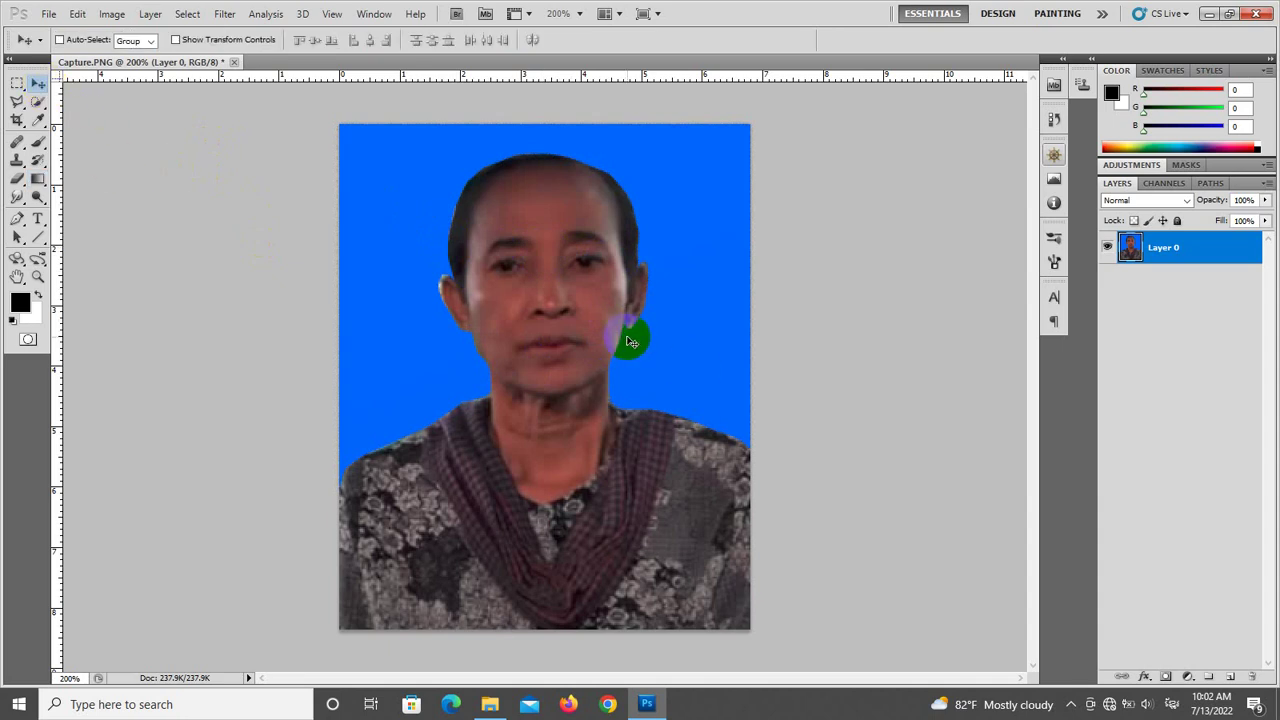
{"action": "key", "text": "ctrl+minus"}
{"action": "key", "text": "ctrl+plus"}
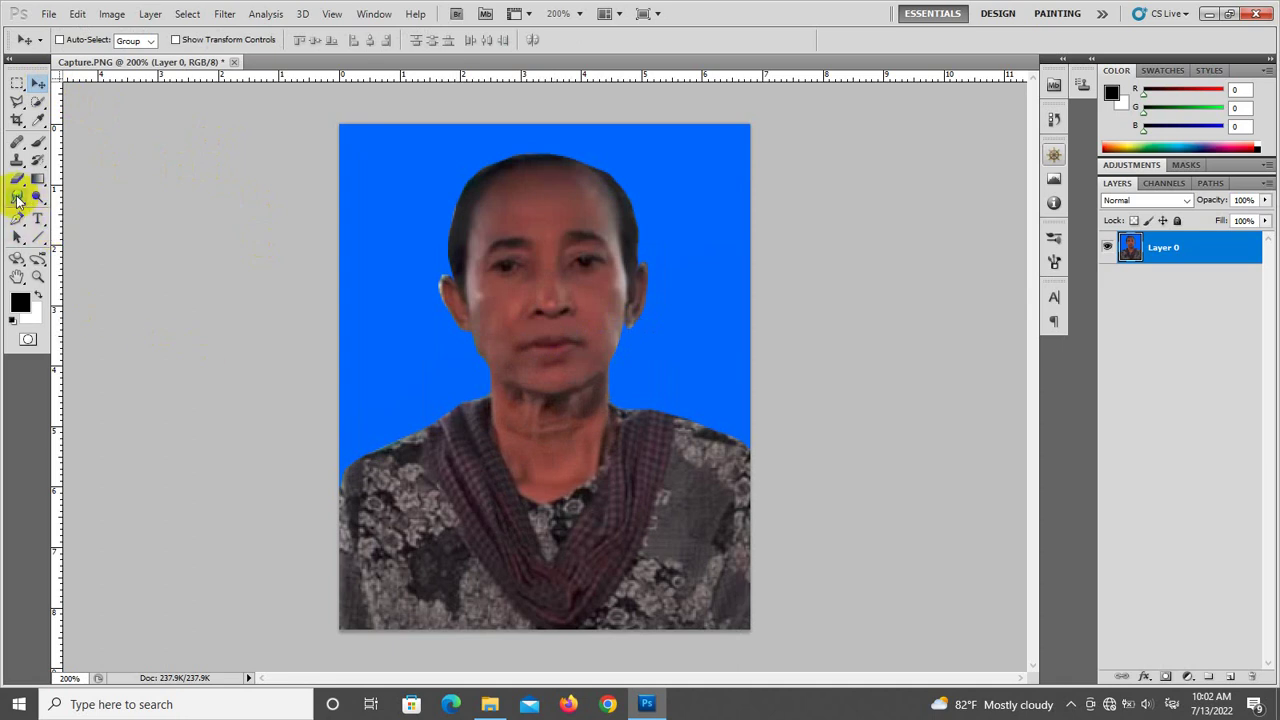
Soften the person's outline against the blue background with the Blur tool, using a brush size of 25
{"action": "left_click", "coordinate": [16, 199]}
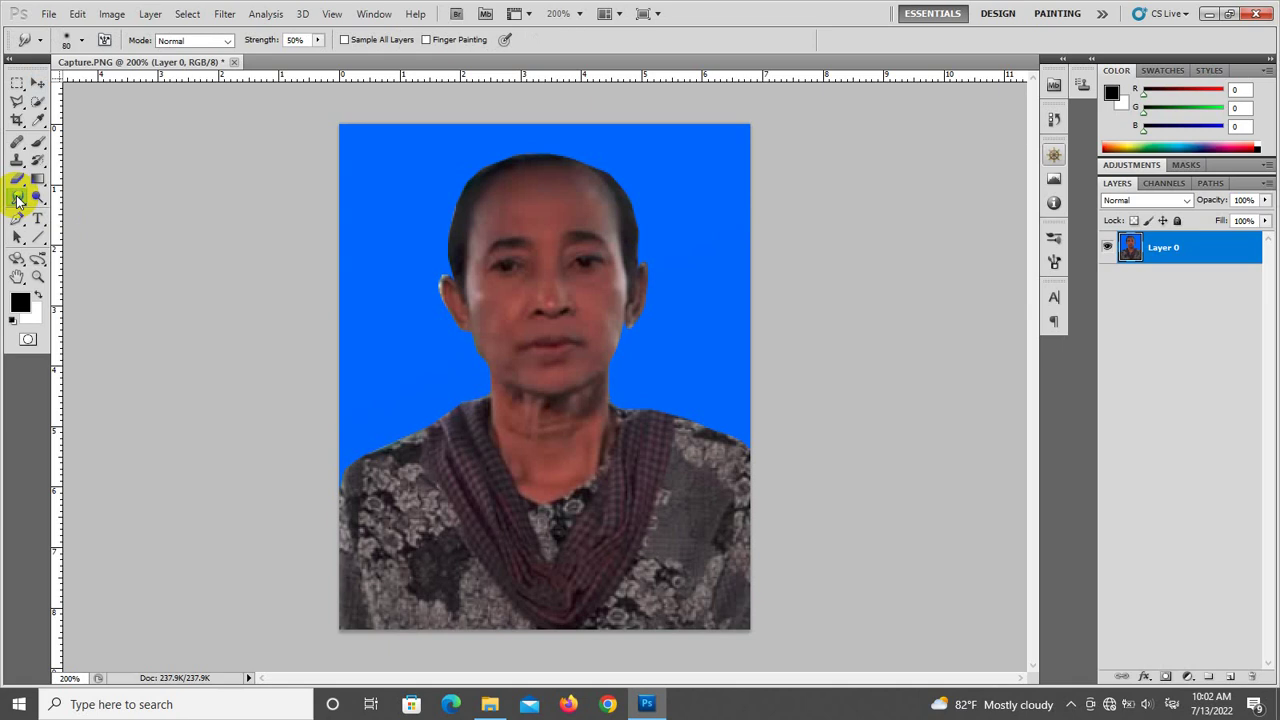
{"action": "left_click_drag", "start_coordinate": [16, 199], "coordinate": [90, 195]}
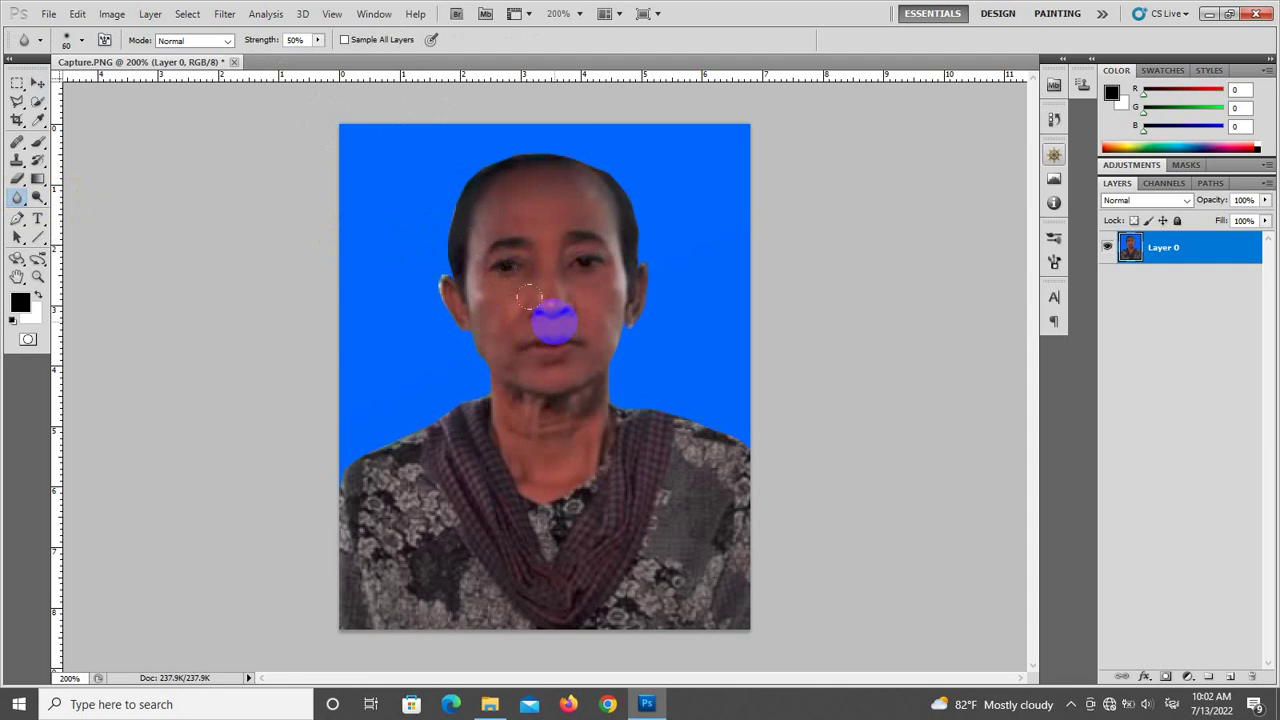
{"action": "key", "text": "bracketleft"}
{"action": "mouse_move", "coordinate": [598, 235]}
{"action": "left_mouse_down"}
{"action": "mouse_move", "coordinate": [618, 176]}
{"action": "mouse_move", "coordinate": [643, 289]}
{"action": "mouse_move", "coordinate": [638, 254]}
{"action": "mouse_move", "coordinate": [650, 266]}
{"action": "mouse_move", "coordinate": [606, 379]}
{"action": "mouse_move", "coordinate": [613, 392]}
{"action": "mouse_move", "coordinate": [619, 377]}
{"action": "mouse_move", "coordinate": [618, 397]}
{"action": "mouse_move", "coordinate": [738, 432]}
{"action": "left_mouse_up"}
{"action": "mouse_move", "coordinate": [599, 139]}
{"action": "left_mouse_down"}
{"action": "mouse_move", "coordinate": [567, 146]}
{"action": "mouse_move", "coordinate": [497, 148]}
{"action": "mouse_move", "coordinate": [444, 204]}
{"action": "mouse_move", "coordinate": [456, 189]}
{"action": "mouse_move", "coordinate": [436, 219]}
{"action": "mouse_move", "coordinate": [441, 270]}
{"action": "mouse_move", "coordinate": [439, 255]}
{"action": "mouse_move", "coordinate": [427, 275]}
{"action": "mouse_move", "coordinate": [486, 368]}
{"action": "mouse_move", "coordinate": [485, 406]}
{"action": "mouse_move", "coordinate": [441, 442]}
{"action": "mouse_move", "coordinate": [431, 415]}
{"action": "mouse_move", "coordinate": [398, 443]}
{"action": "mouse_move", "coordinate": [400, 432]}
{"action": "mouse_move", "coordinate": [355, 448]}
{"action": "mouse_move", "coordinate": [340, 500]}
{"action": "left_mouse_up"}
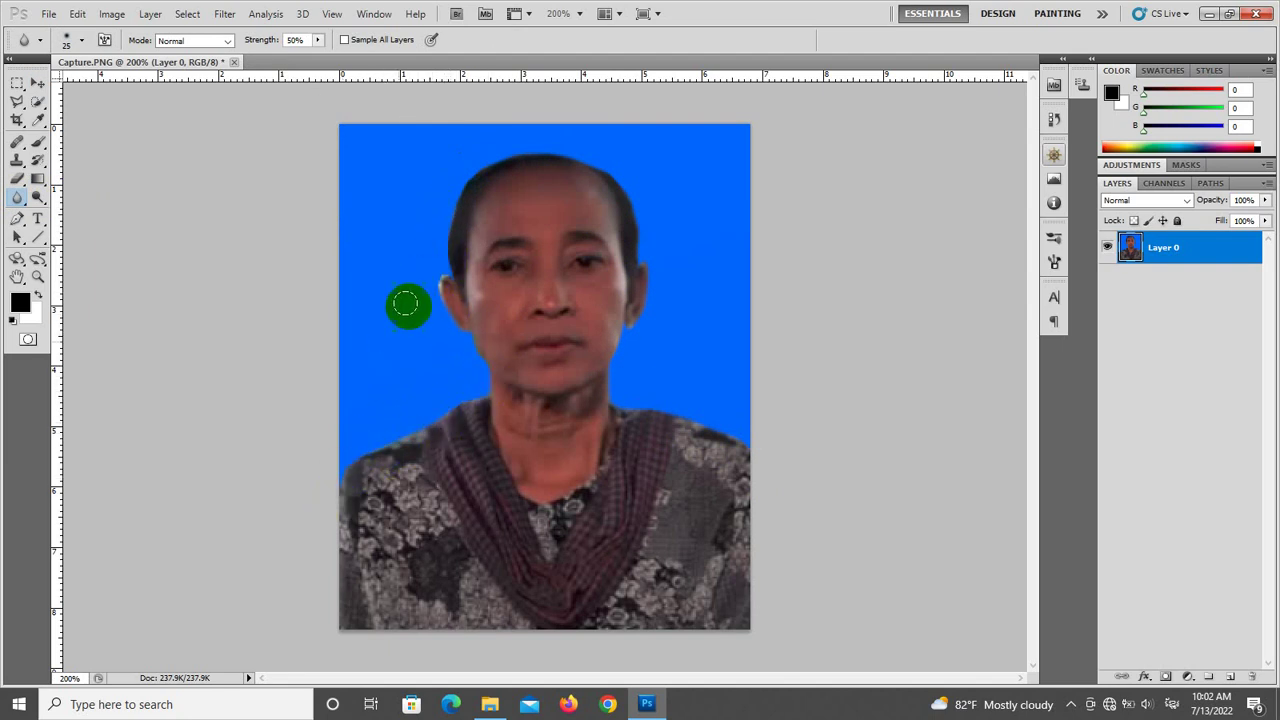
{"action": "left_click_drag", "start_coordinate": [437, 280], "coordinate": [441, 294]}
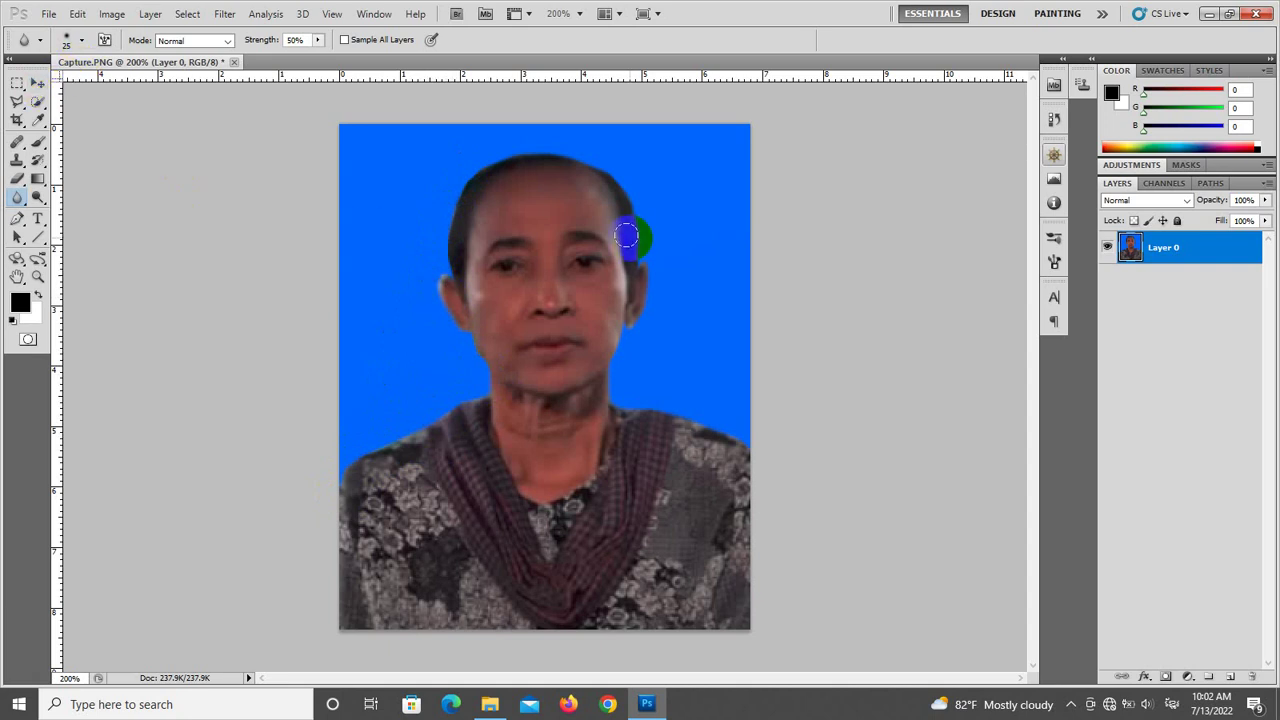
{"action": "mouse_move", "coordinate": [625, 236]}
{"action": "left_mouse_down"}
{"action": "mouse_move", "coordinate": [623, 163]}
{"action": "mouse_move", "coordinate": [609, 151]}
{"action": "mouse_move", "coordinate": [630, 190]}
{"action": "left_mouse_up"}
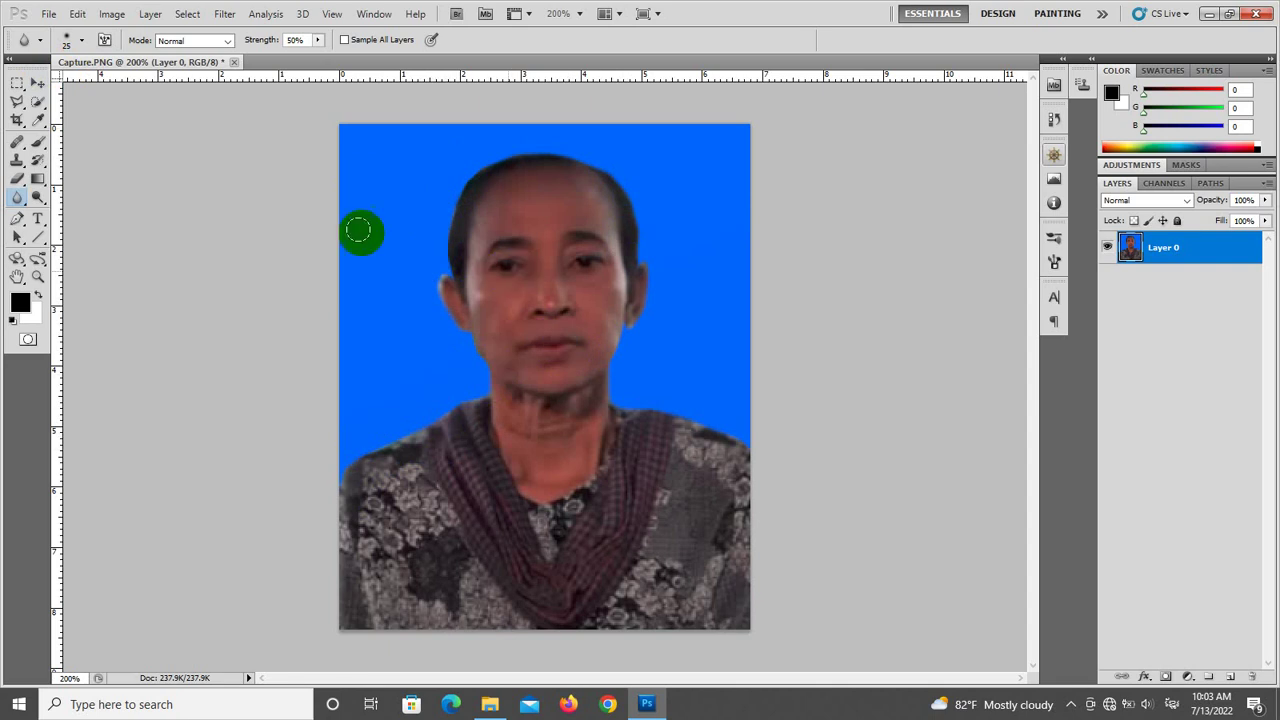
{"action": "left_click", "coordinate": [37, 83]}
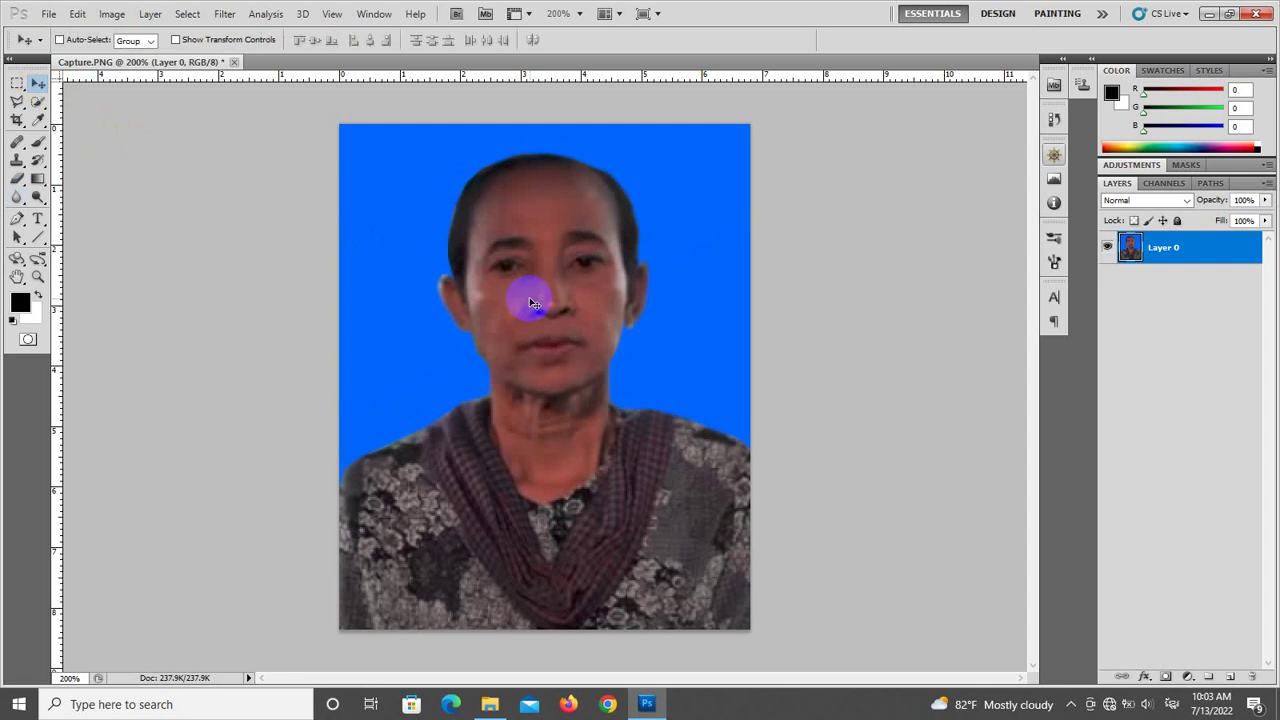